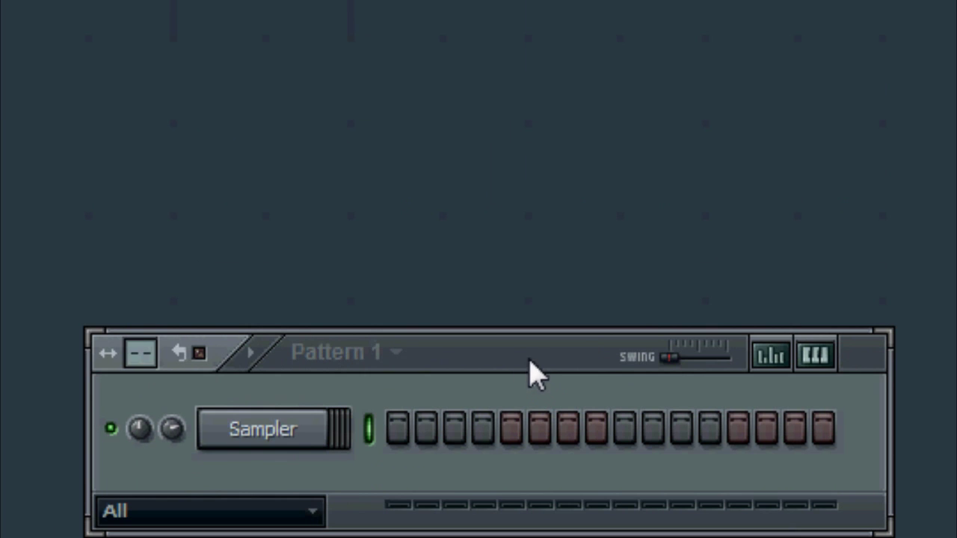
Move the Channel rack and set its group filter to show all channels
drag(537, 374, 442, 389)
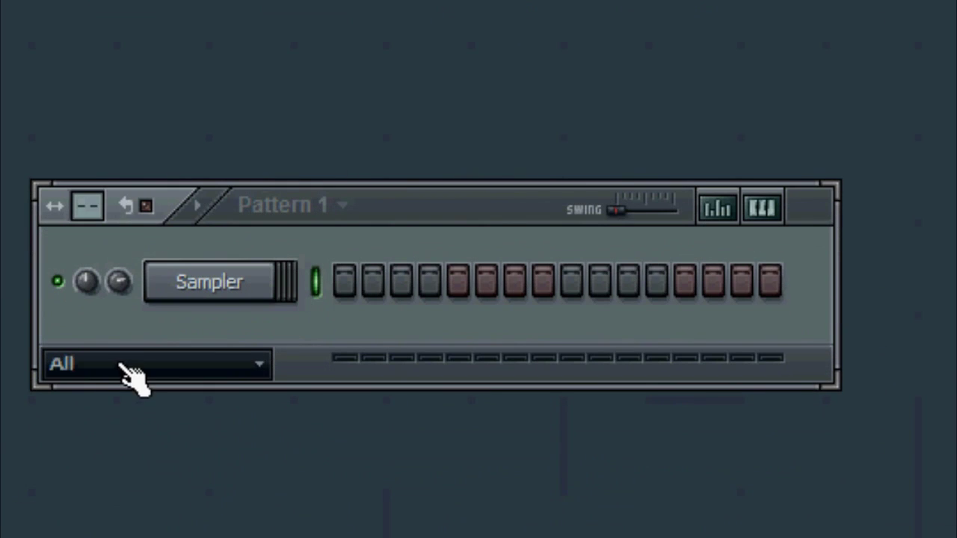
click(97, 487)
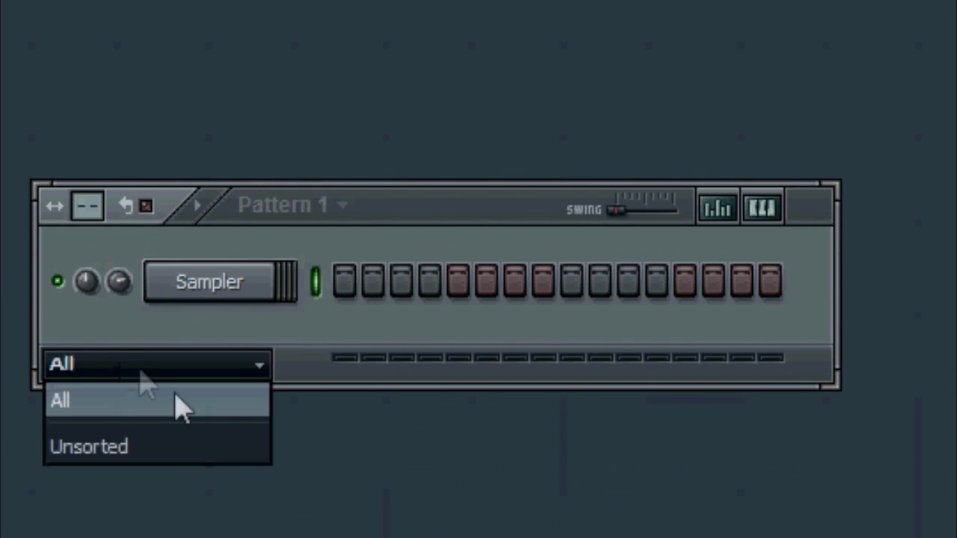
click(159, 403)
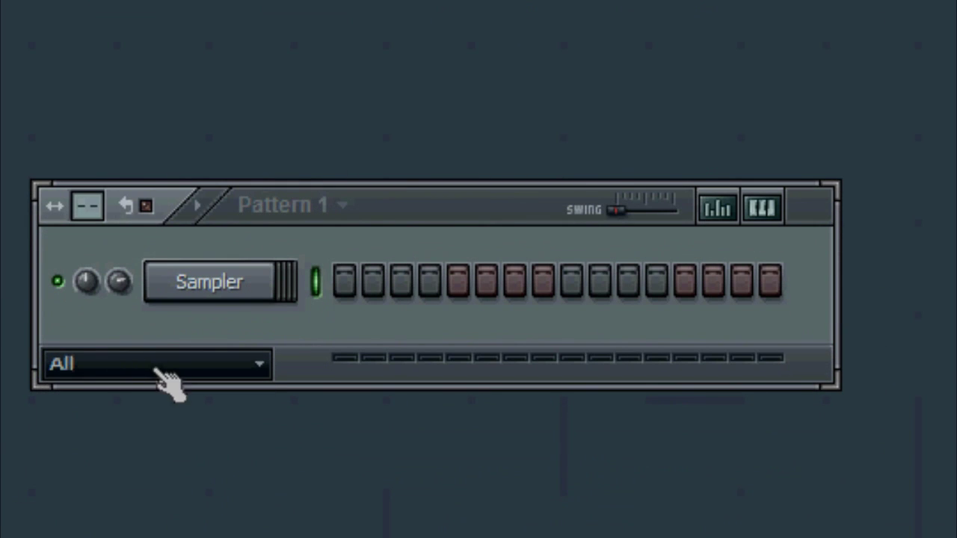
Try Sampler steps 1, 7, 11, 14, then 4 and 5, turning each back off
click(346, 288)
click(514, 283)
click(627, 283)
click(713, 282)
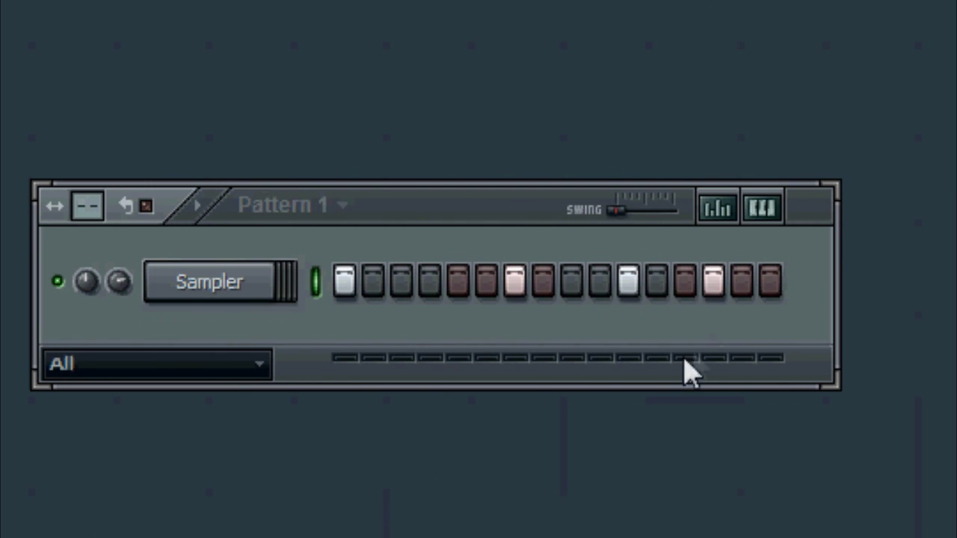
click(713, 283)
click(628, 282)
click(514, 283)
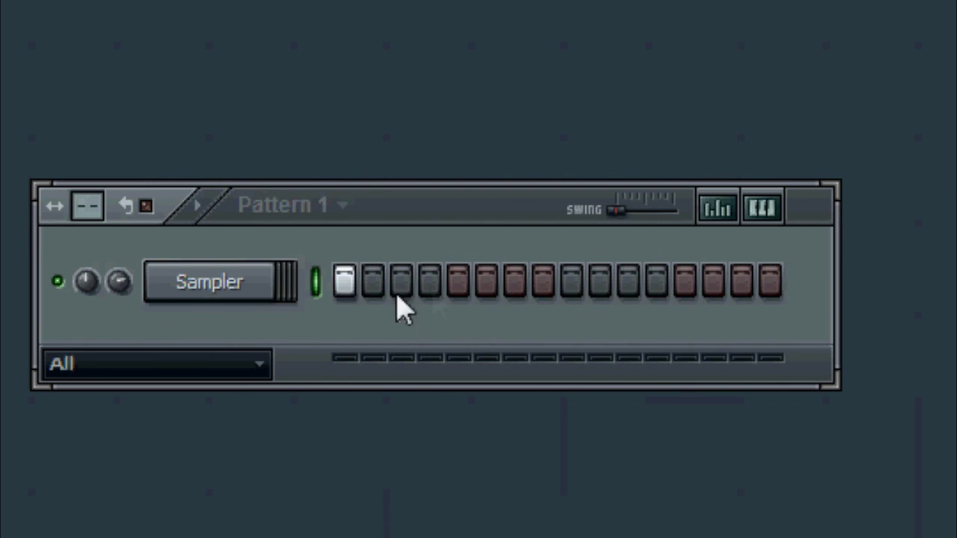
click(344, 282)
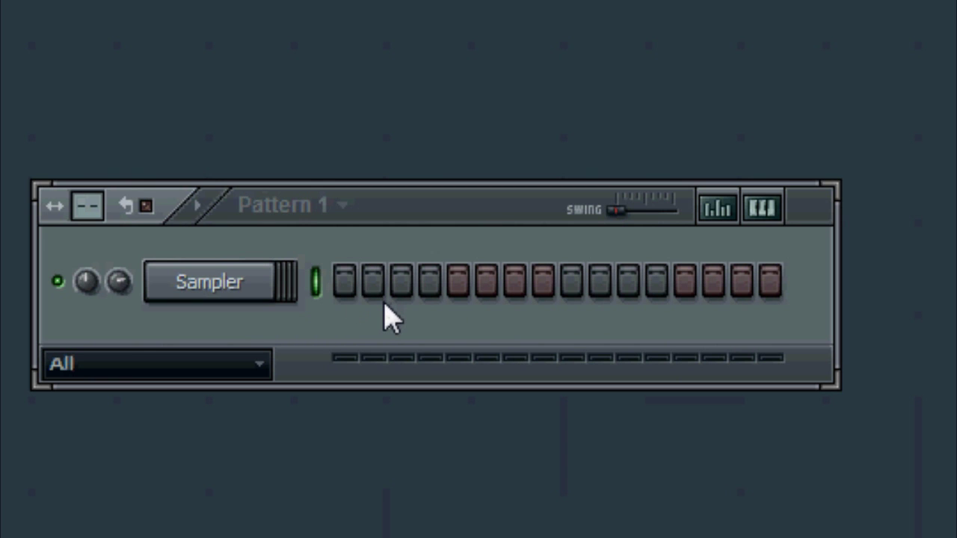
click(430, 288)
click(456, 291)
click(458, 282)
click(430, 283)
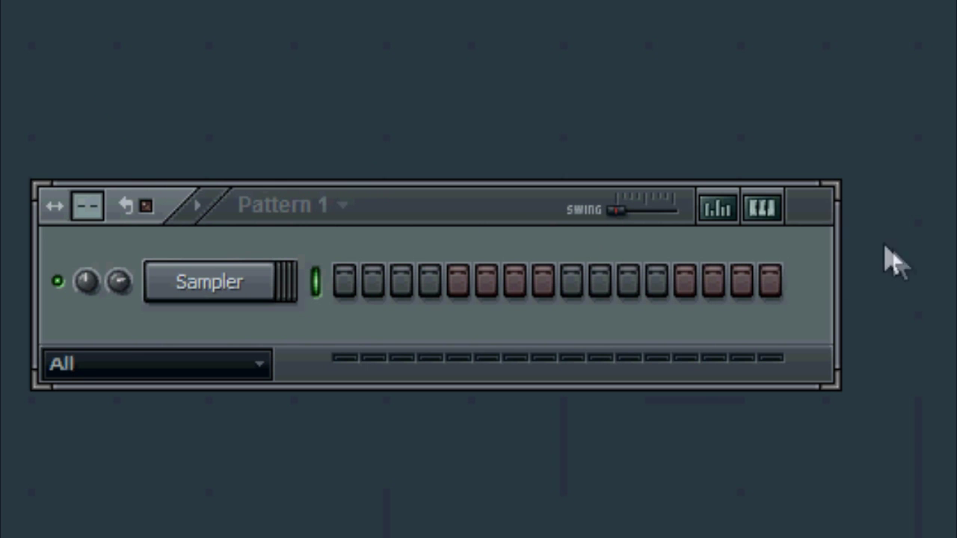
Show and hide the step velocity graph, then play and stop the pattern
click(723, 215)
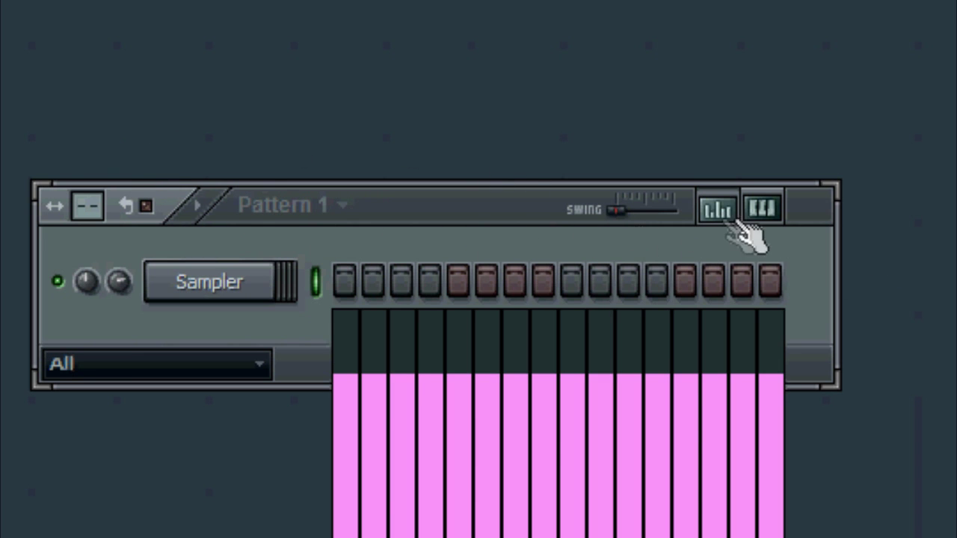
click(724, 213)
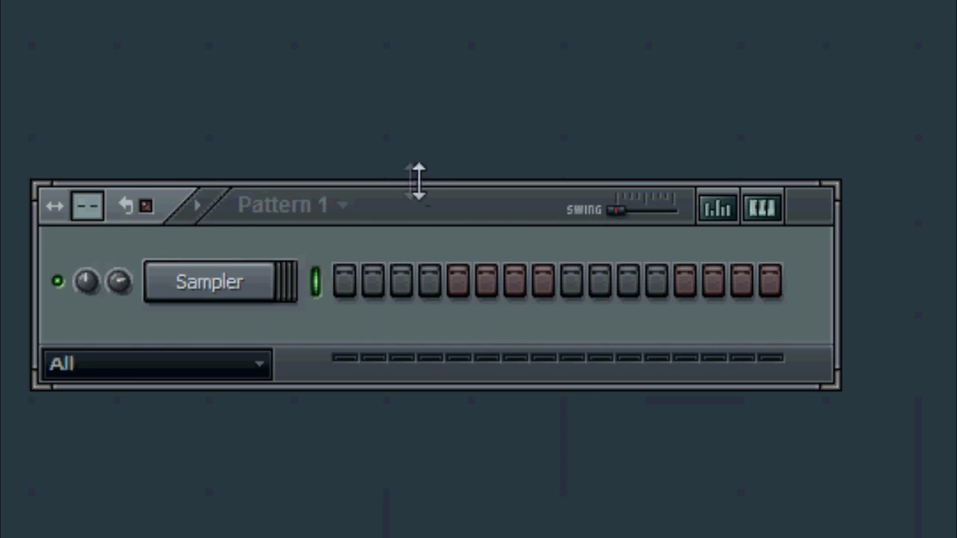
key(space)
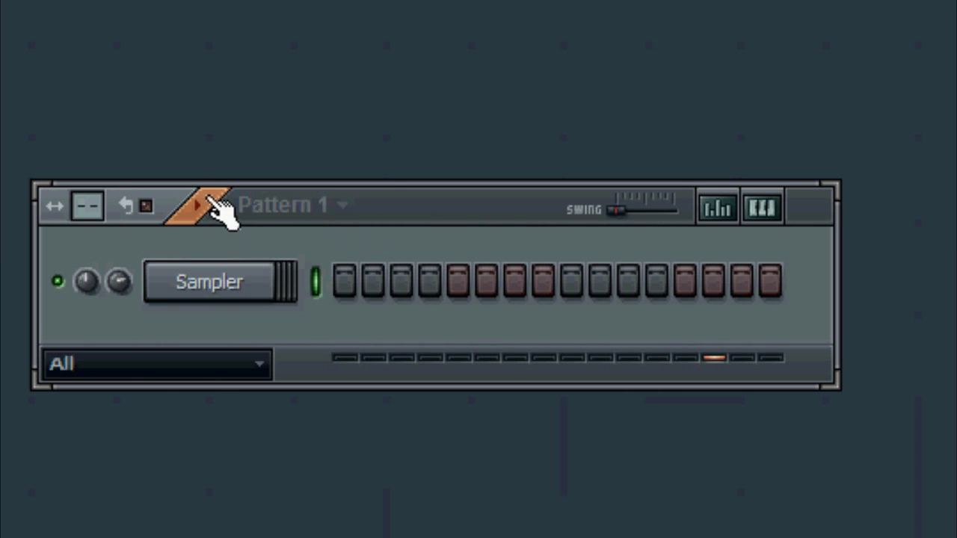
key(space)
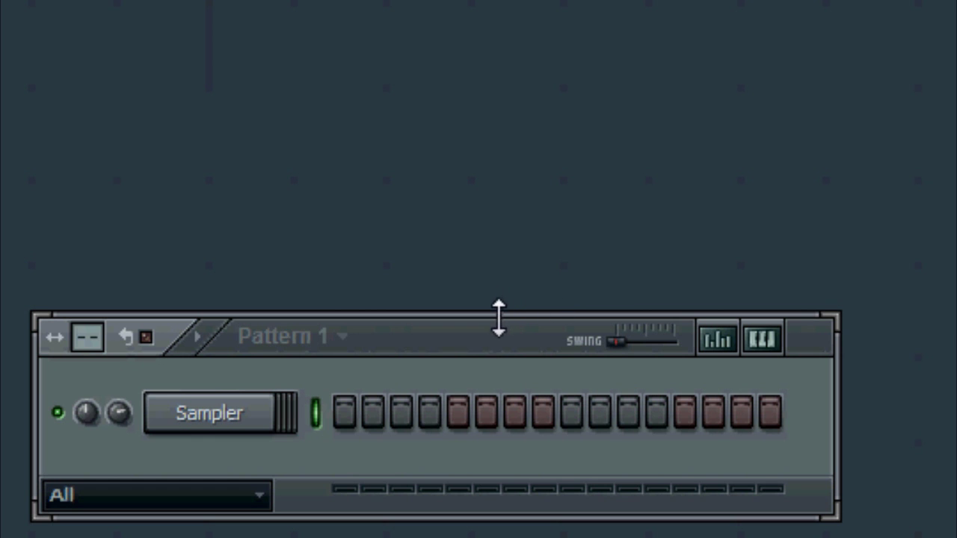
key(space)
key(space)
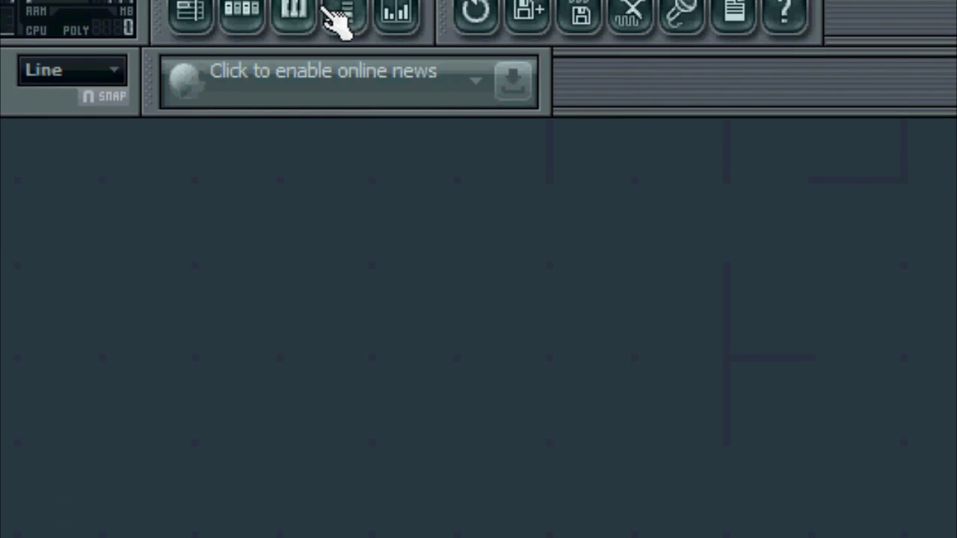
In the Sampler piano roll, draw and paint a row of C4 notes, then erase them all
click(297, 17)
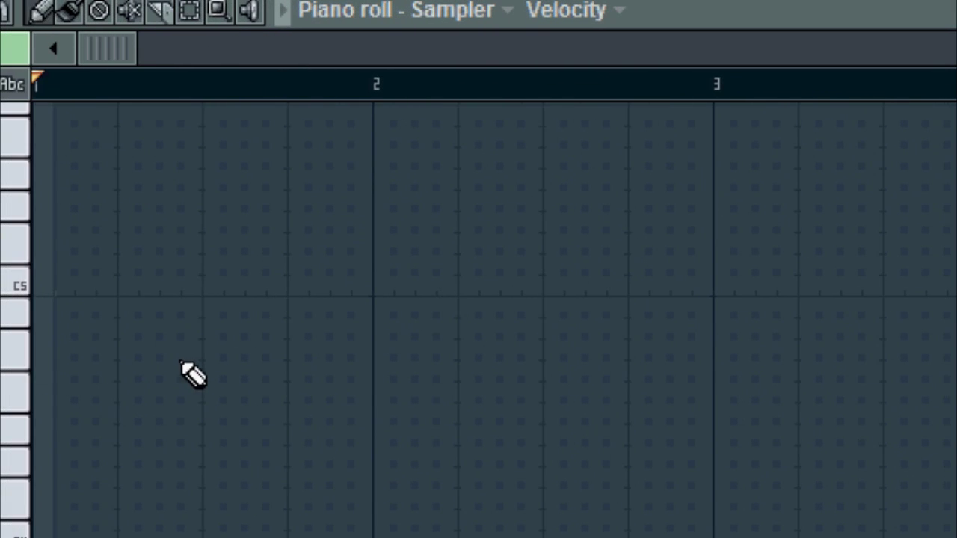
click(143, 499)
click(313, 478)
right_click(326, 478)
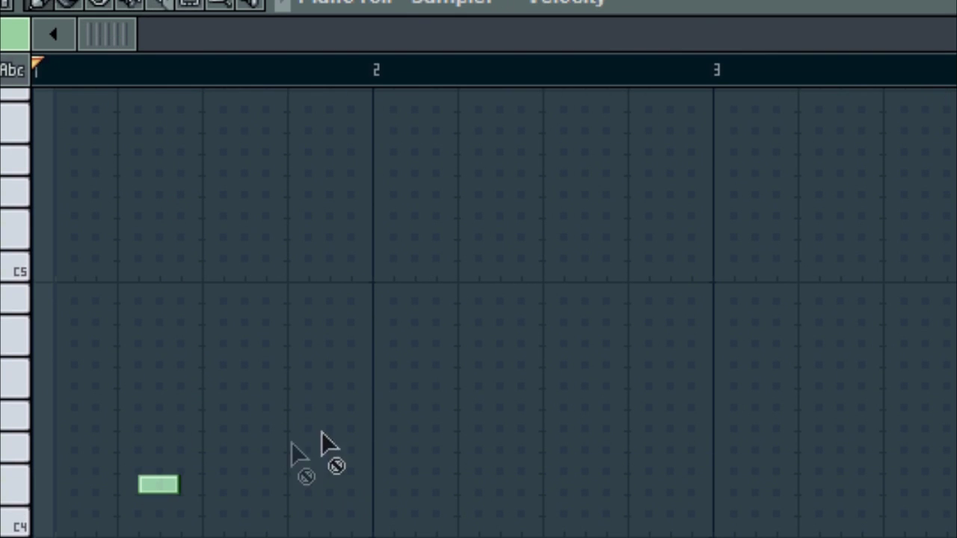
right_click(158, 498)
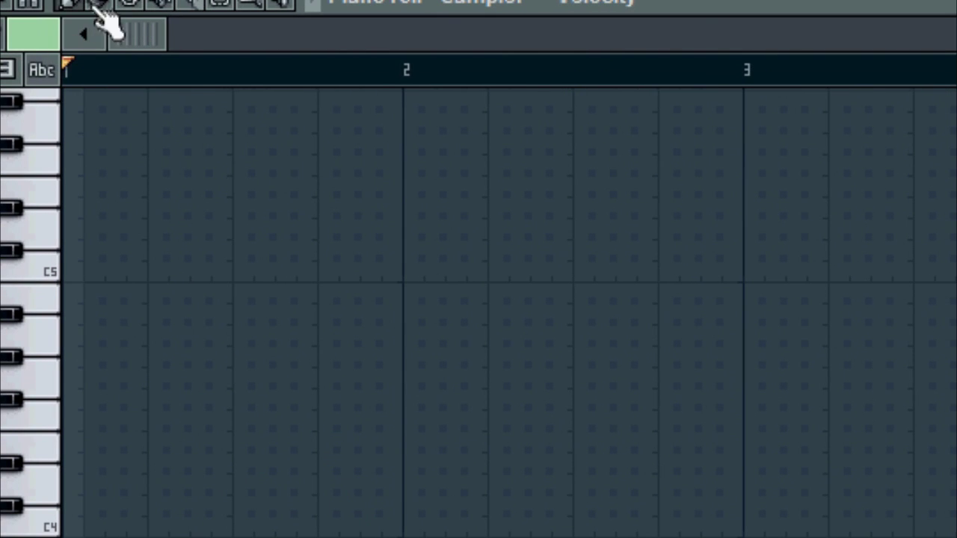
click(116, 528)
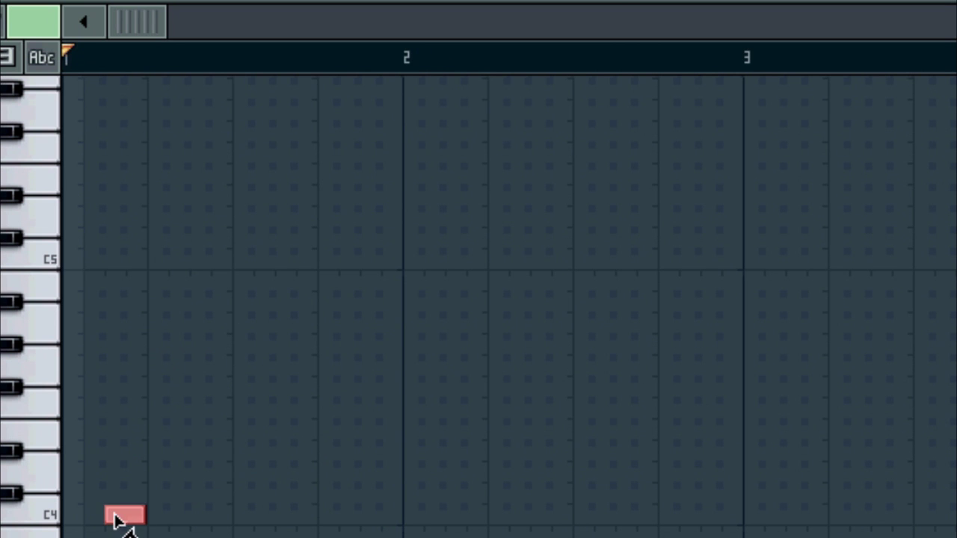
drag(116, 521, 956, 516)
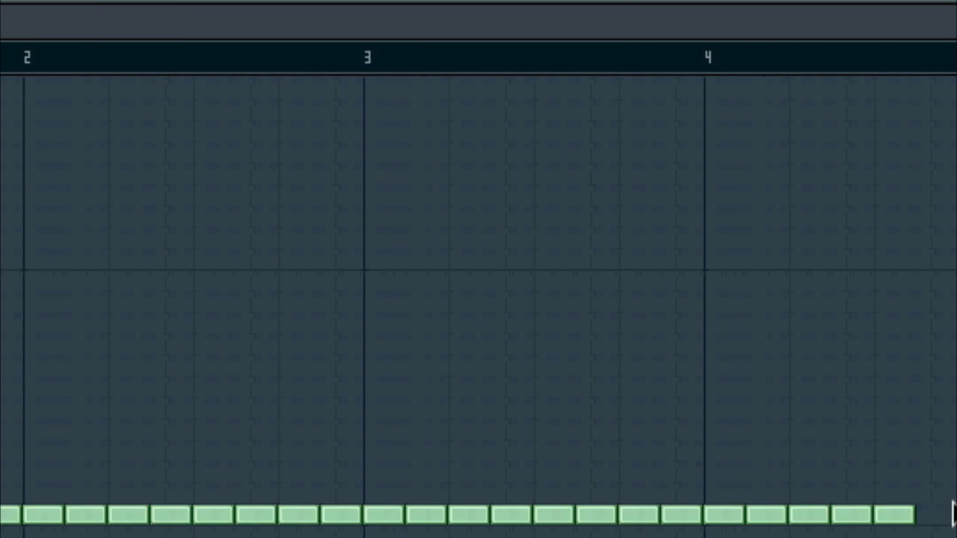
mouse_move(269, 535)
mouse_down()
mouse_move(96, 501)
mouse_move(0, 513)
mouse_move(0, 502)
mouse_up()
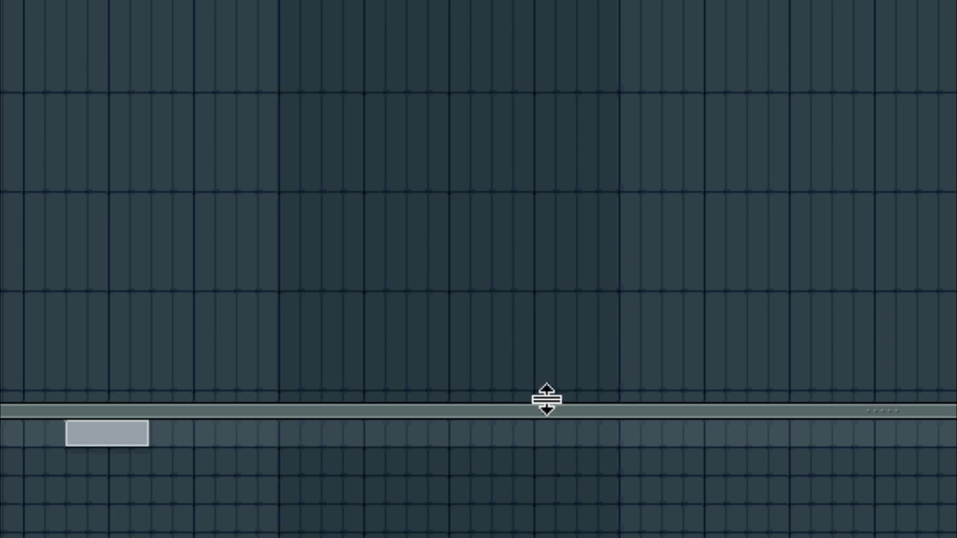
Enlarge the playlist's pattern area, delete its pattern clip, and select Pattern 2
drag(545, 404, 543, 126)
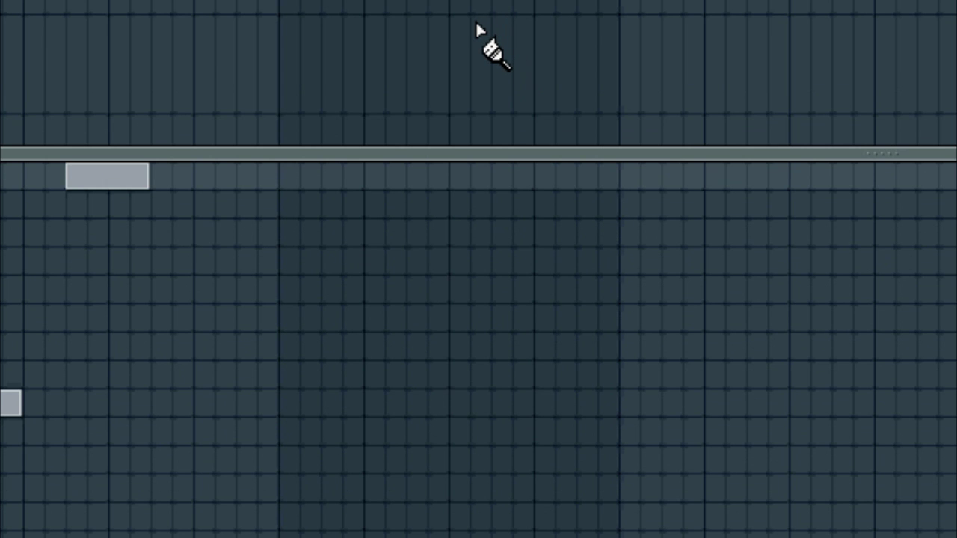
right_click(83, 180)
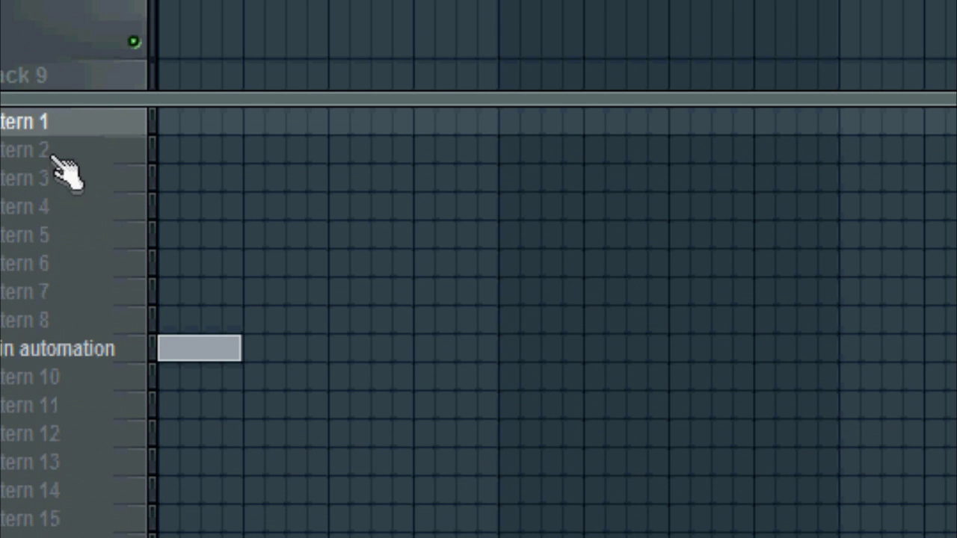
click(47, 151)
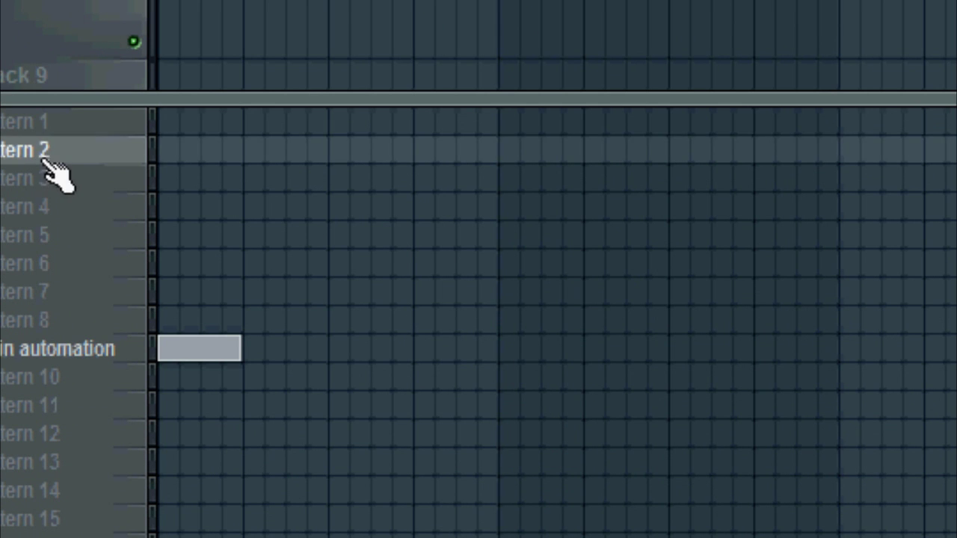
click(53, 207)
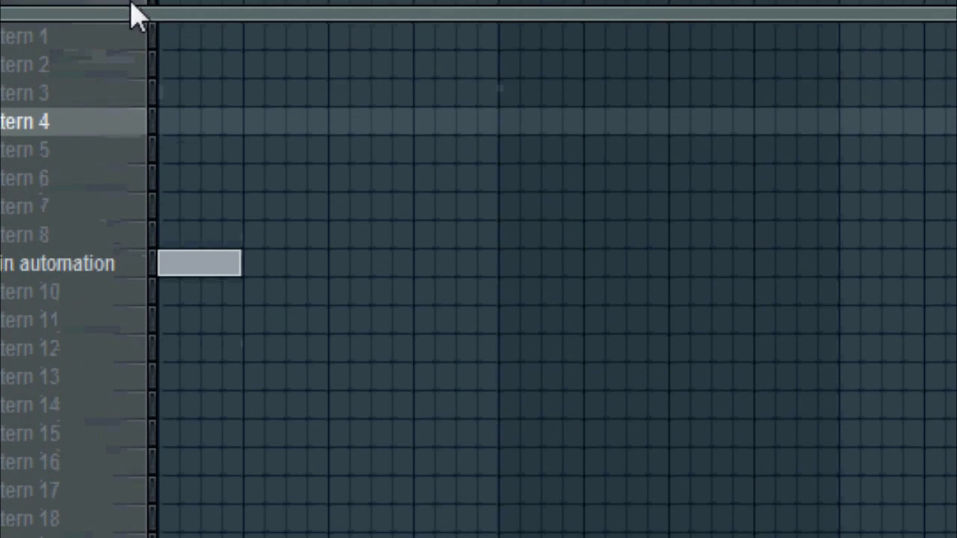
click(54, 153)
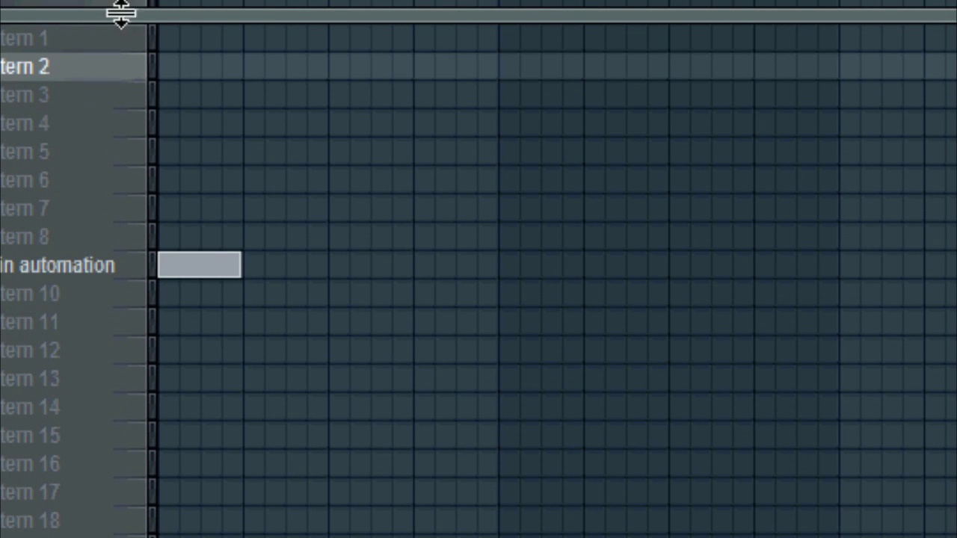
Place a Pattern 2 clip on row 3, move it to row 6, then delete both test clips
click(303, 94)
drag(307, 92, 555, 166)
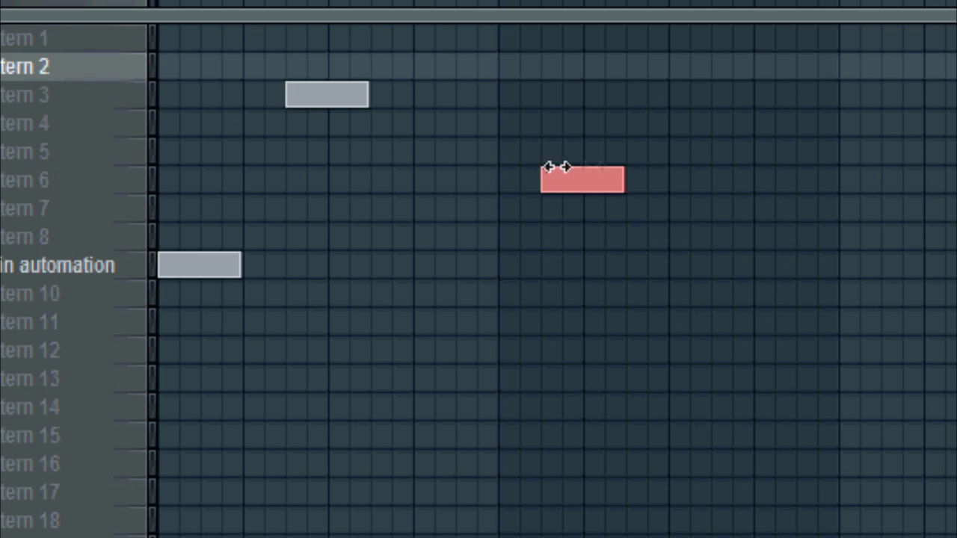
right_click(568, 178)
right_click(335, 97)
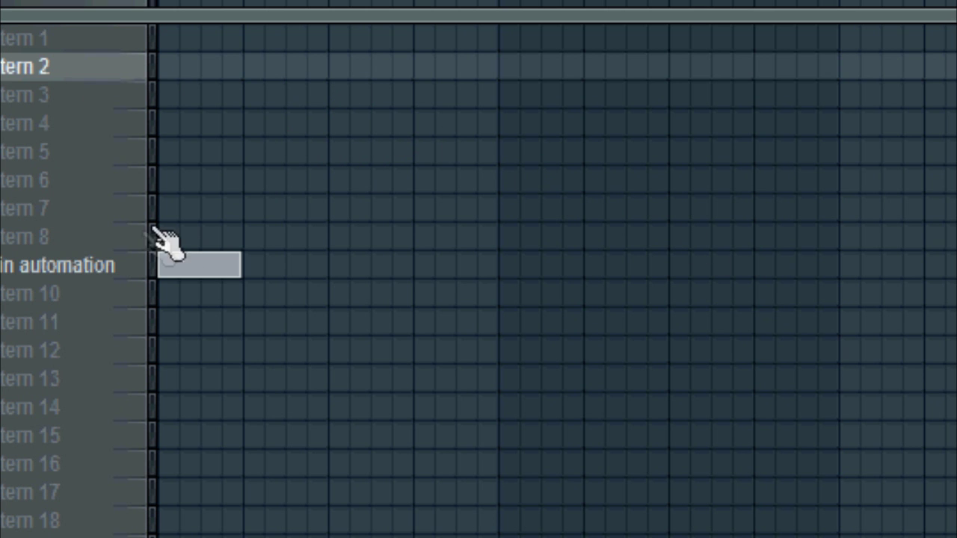
right_click(120, 268)
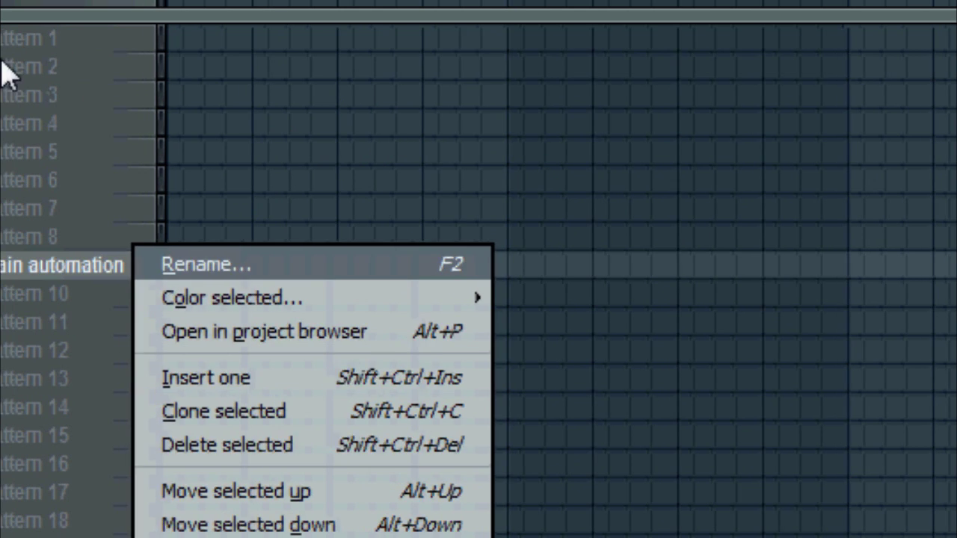
click(29, 60)
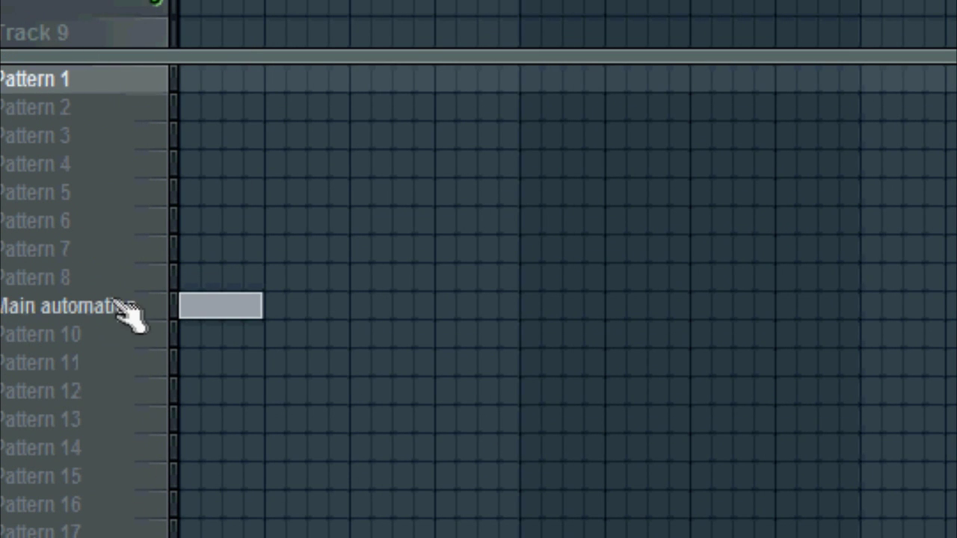
Scroll down and up through the playlist's track rows
scroll(346, 386, down, 10)
scroll(340, 365, down, 14)
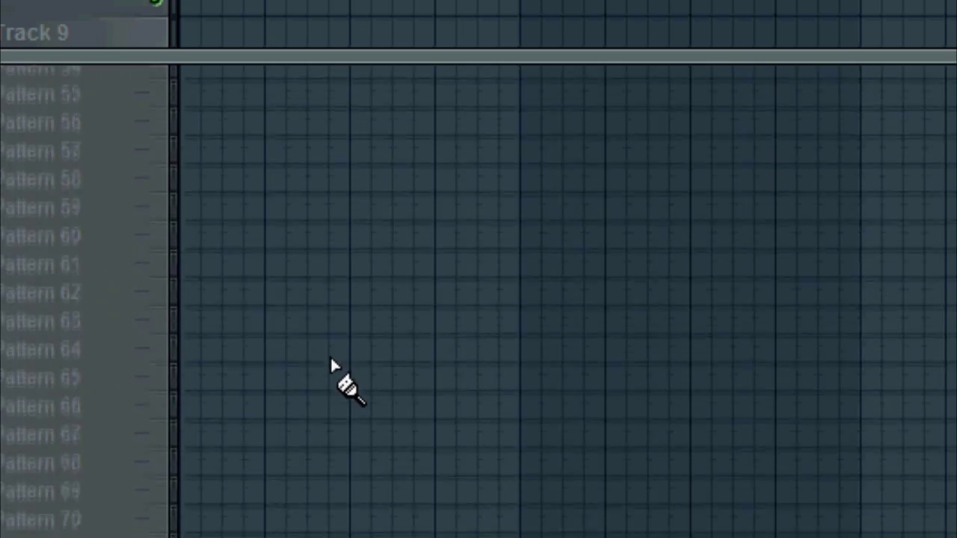
scroll(301, 377, up, 17)
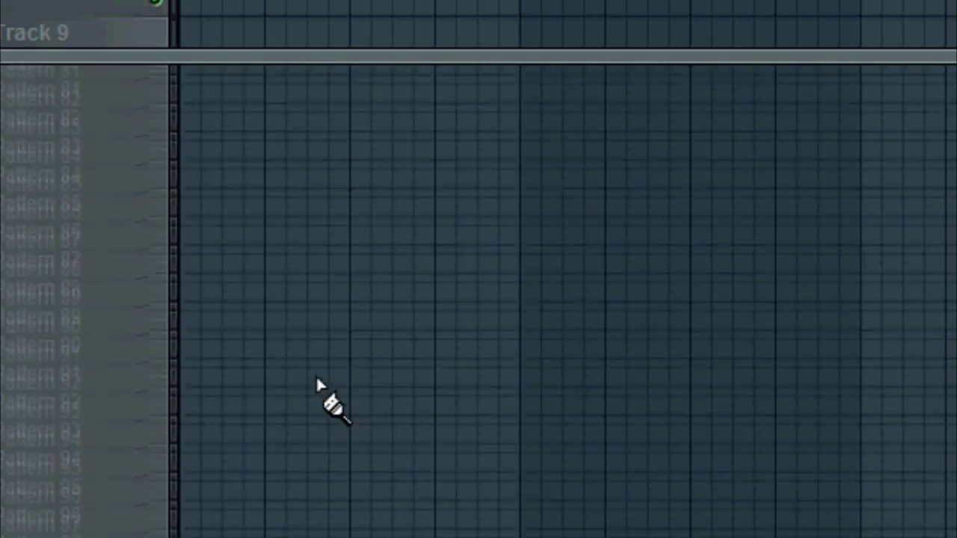
scroll(367, 404, up, 7)
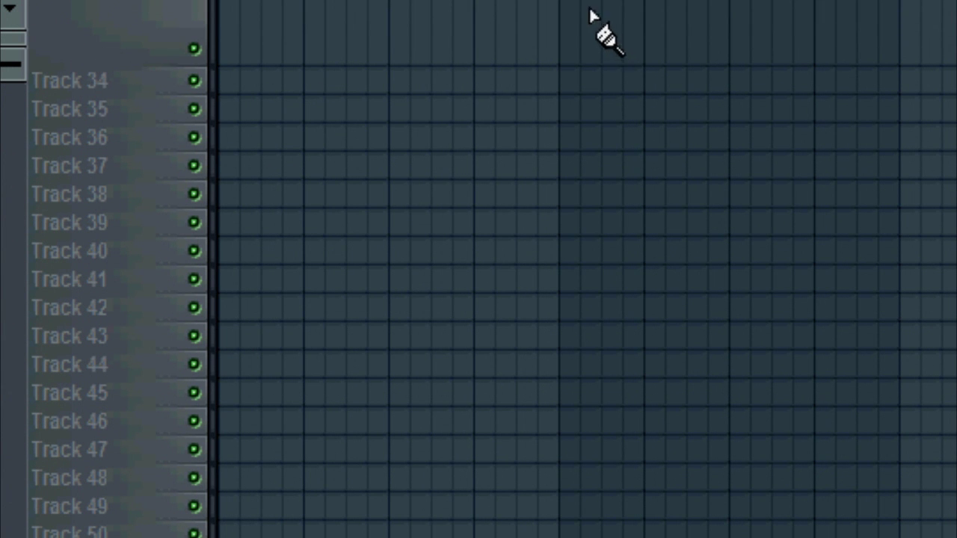
scroll(589, 16, down, 10)
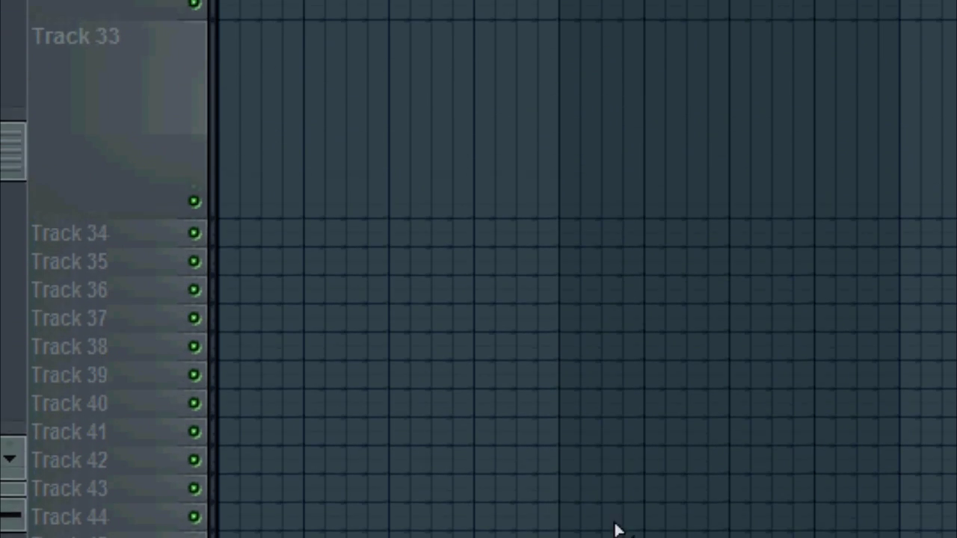
scroll(617, 449, up, 8)
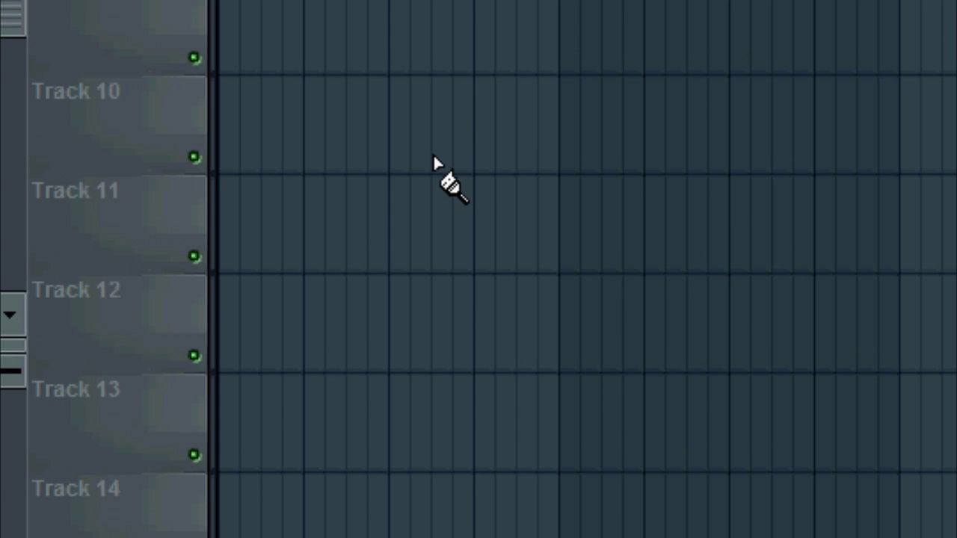
scroll(607, 8, up, 3)
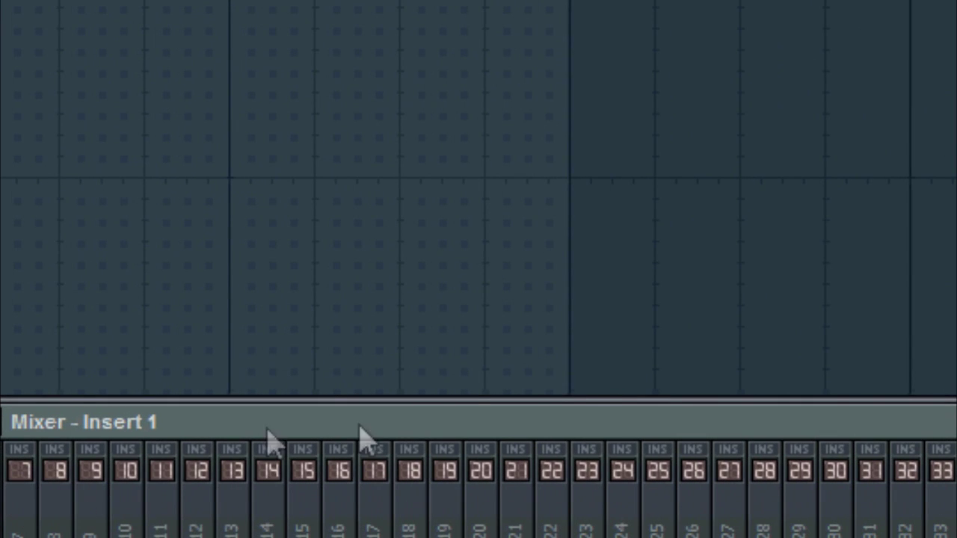
Drag the mixer window fully into view and select its Master track
drag(377, 432, 502, 381)
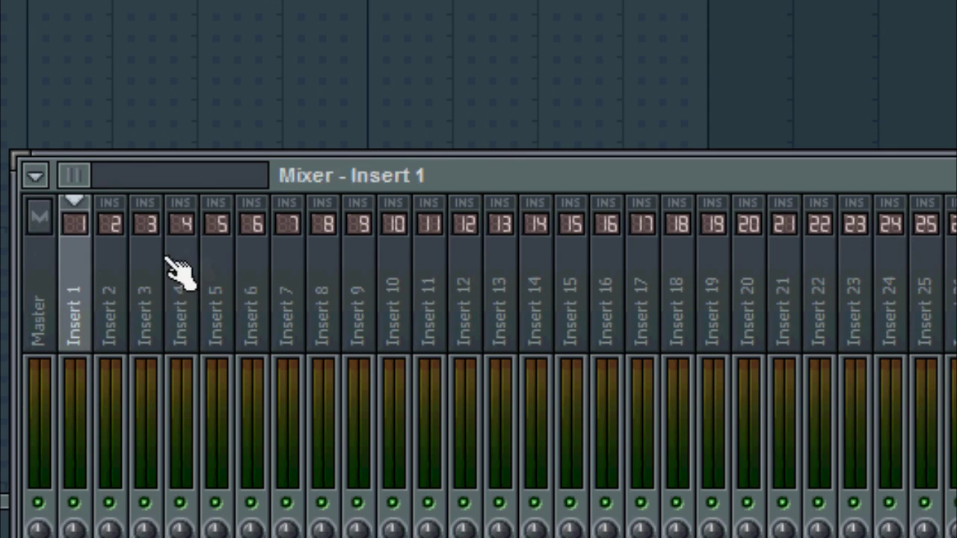
click(65, 331)
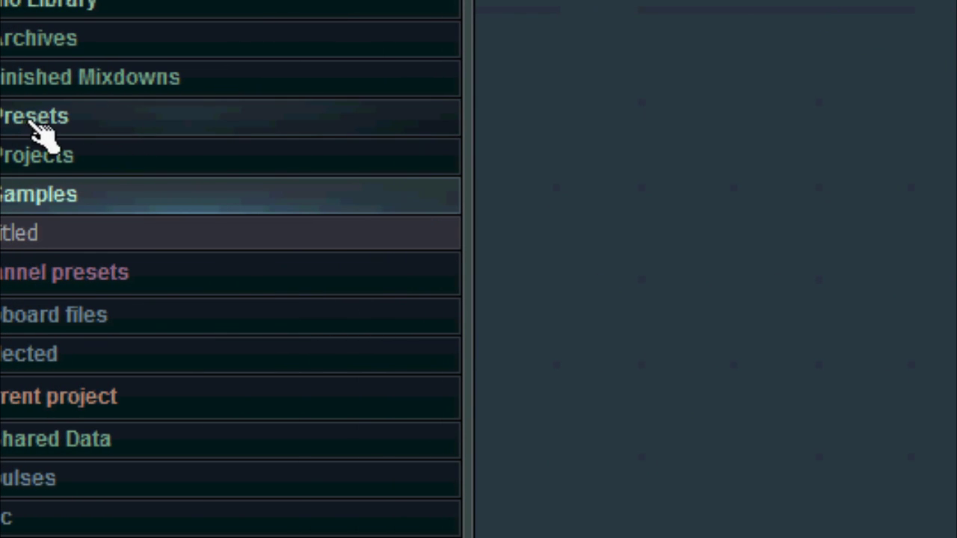
Browse Samples > Legacy > VEC-3 > VEC3 Bassdrums > Trance Kicks
click(45, 206)
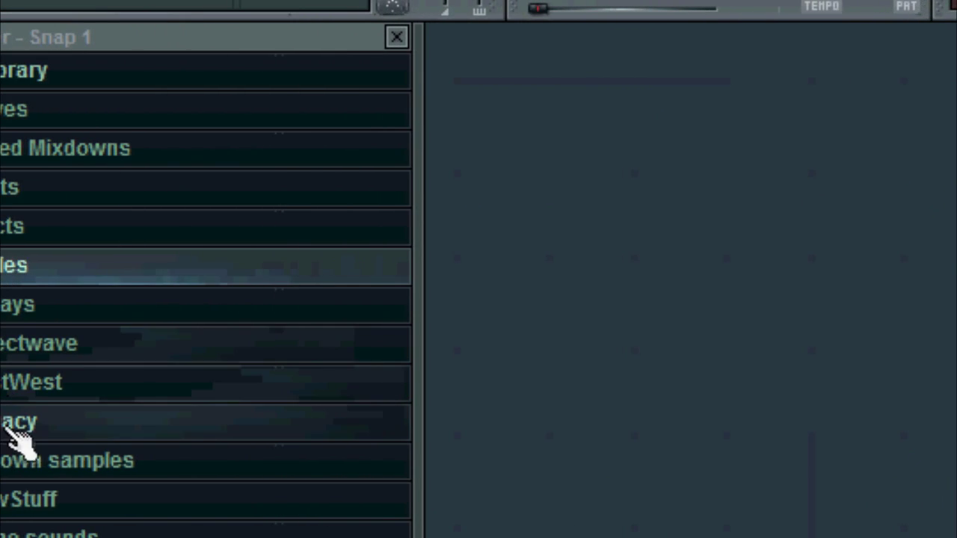
click(10, 428)
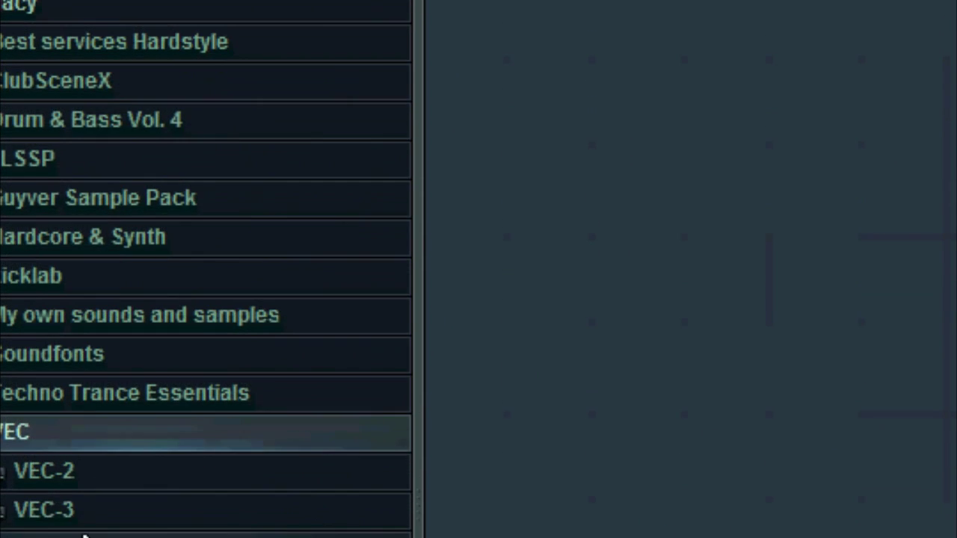
click(86, 516)
click(232, 191)
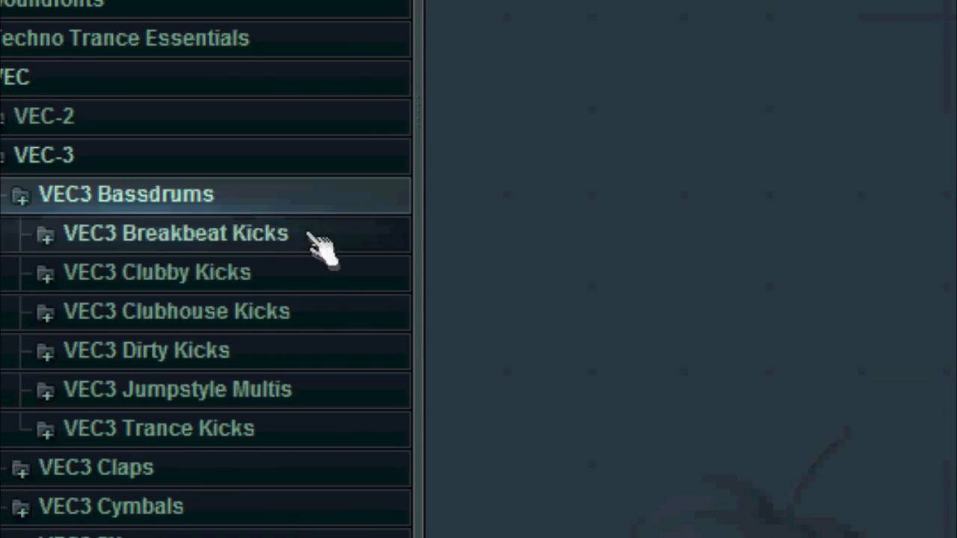
click(217, 430)
scroll(247, 452, down, 10)
scroll(253, 458, down, 8)
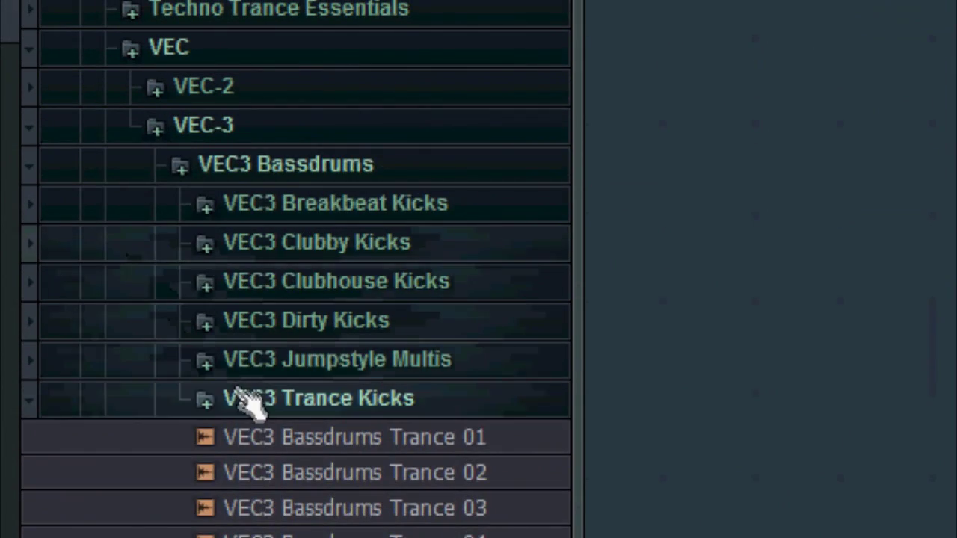
Collapse the VEC folders and open Guyver Sample Pack > 00 Kicks
click(247, 397)
click(213, 164)
click(180, 124)
click(166, 88)
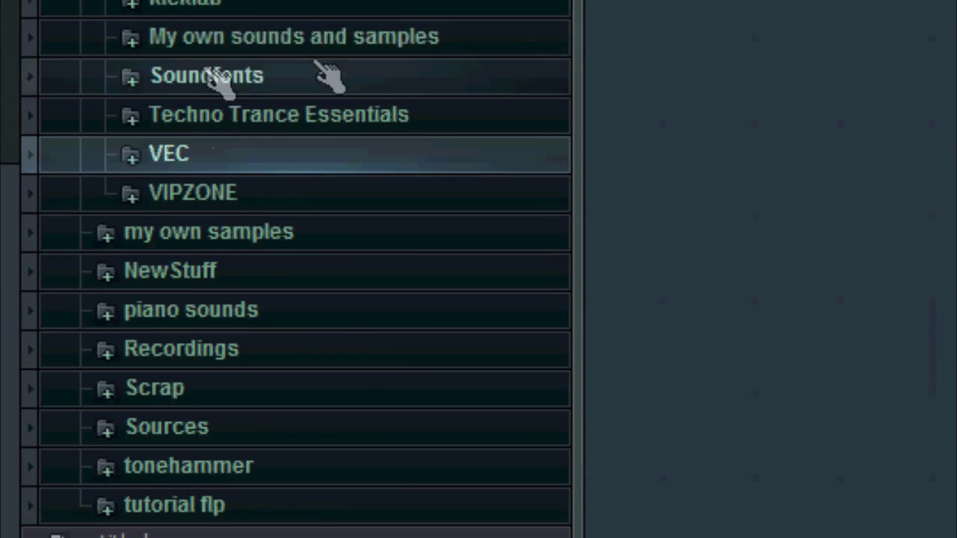
scroll(392, 71, up, 5)
click(292, 307)
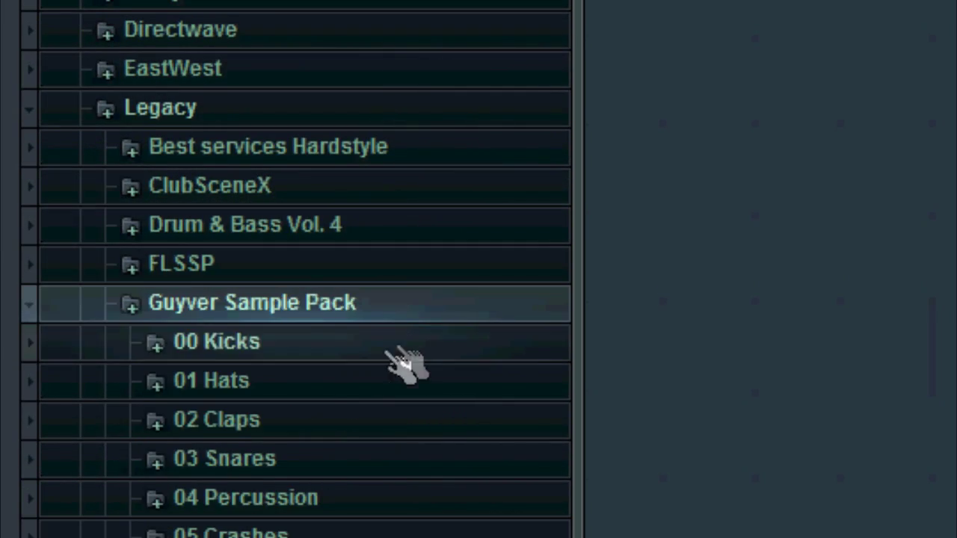
click(265, 348)
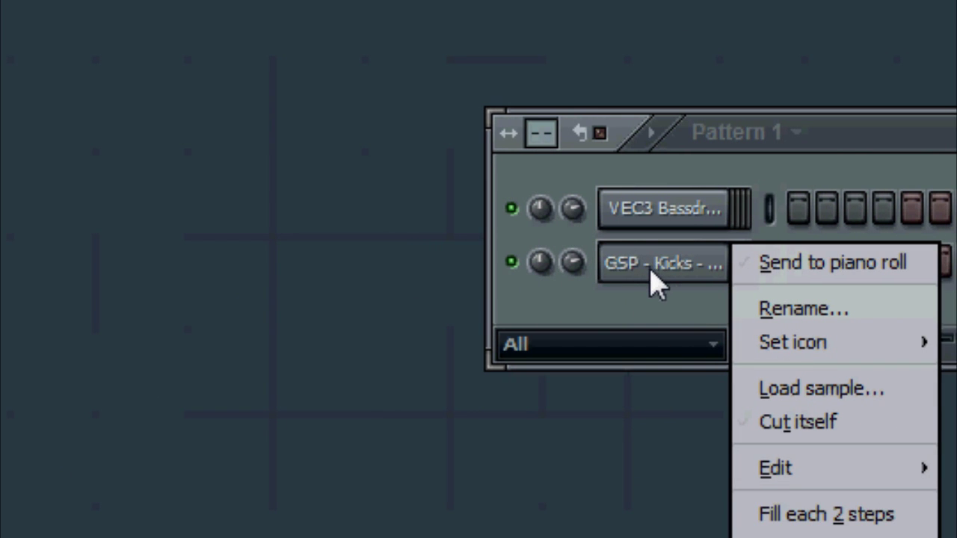
Fill each 4 steps on the GSP and VEC3 kick channels, lighting steps 1, 5, 9 and 13
click(658, 282)
right_click(648, 281)
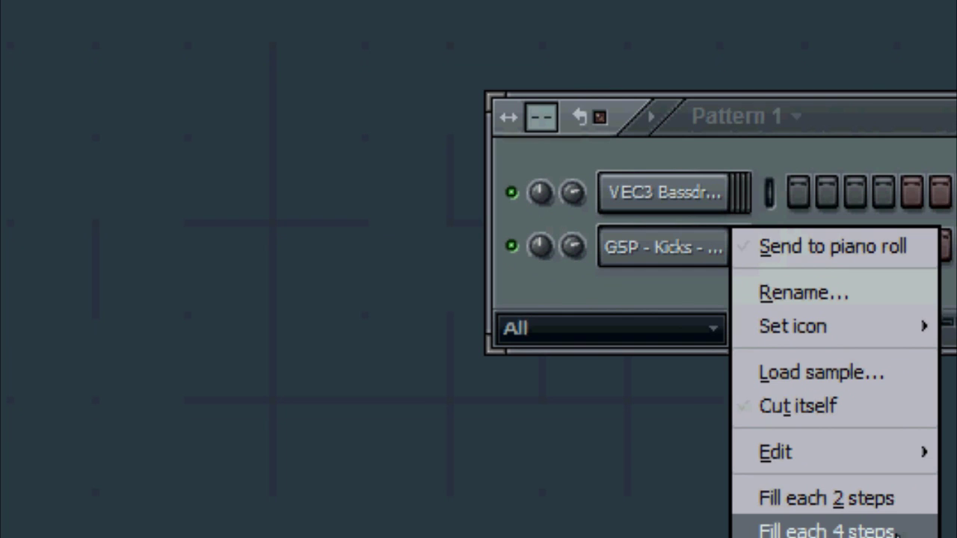
click(894, 530)
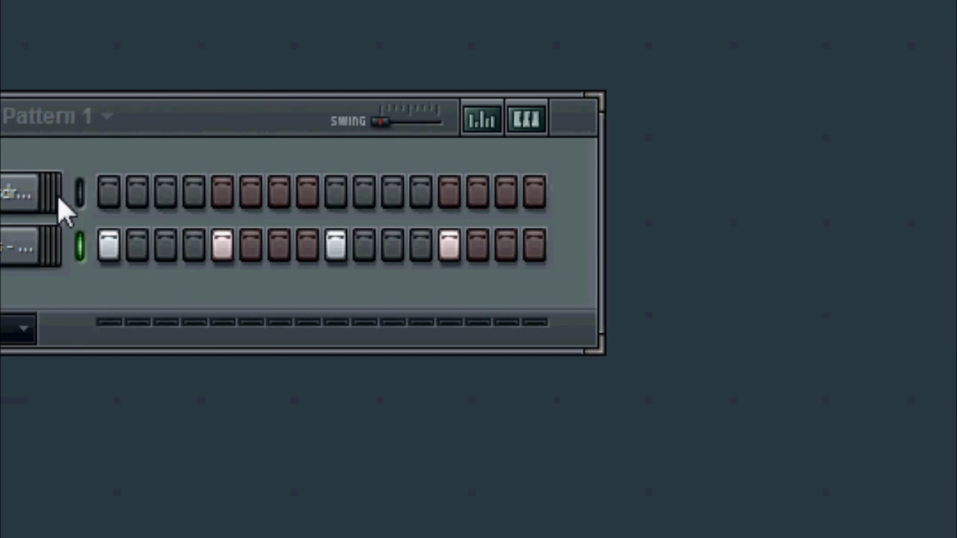
right_click(377, 194)
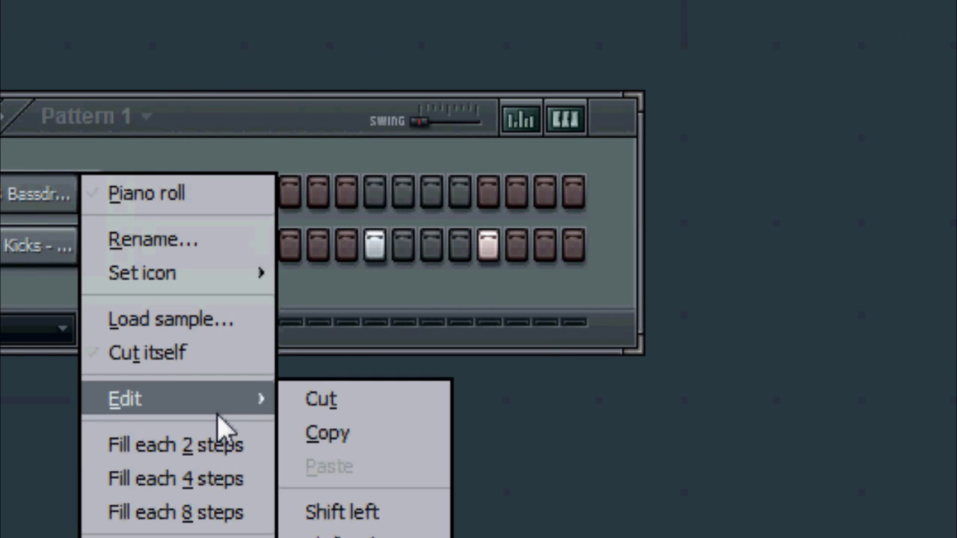
click(239, 479)
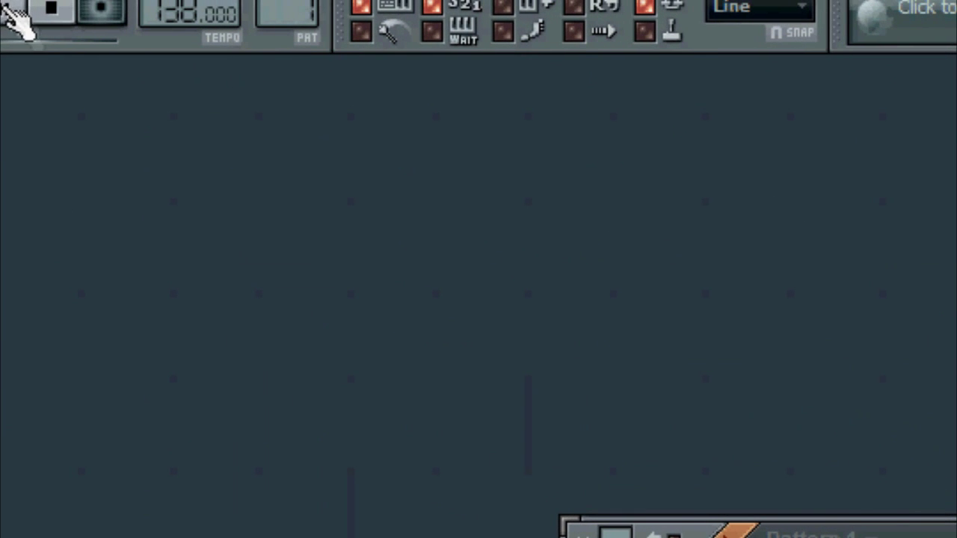
In the VEC3 kick's INS tab, turn the envelope attack to nearly zero and shorten the decay
click(769, 527)
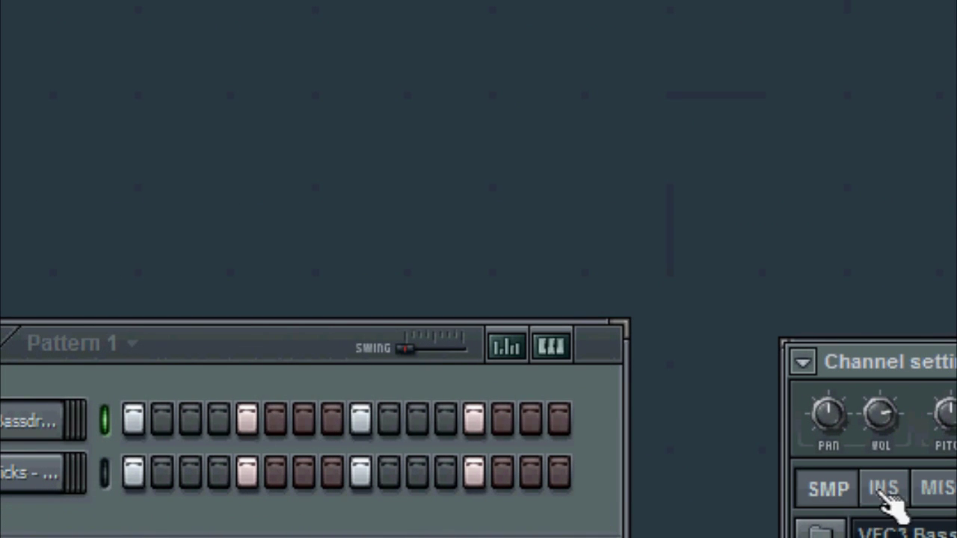
click(886, 493)
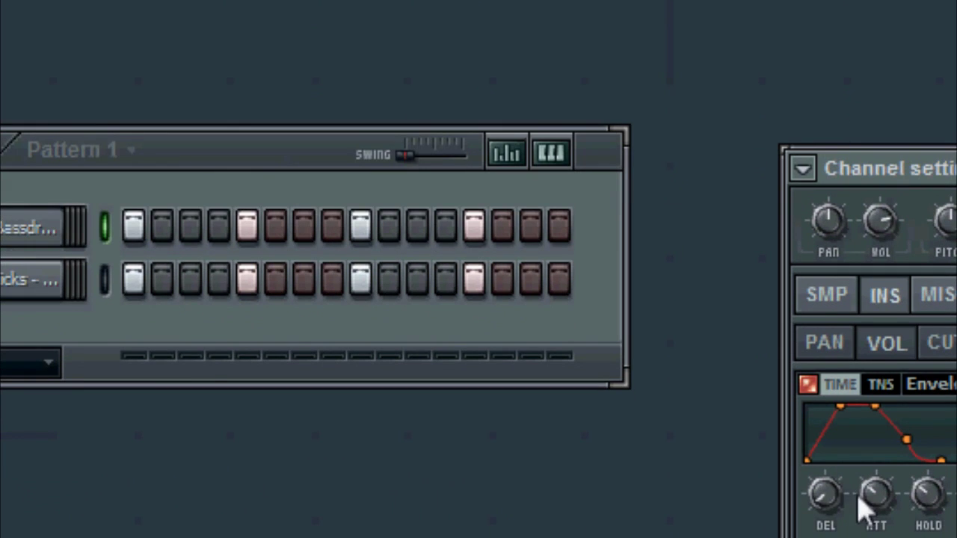
drag(870, 528, 872, 534)
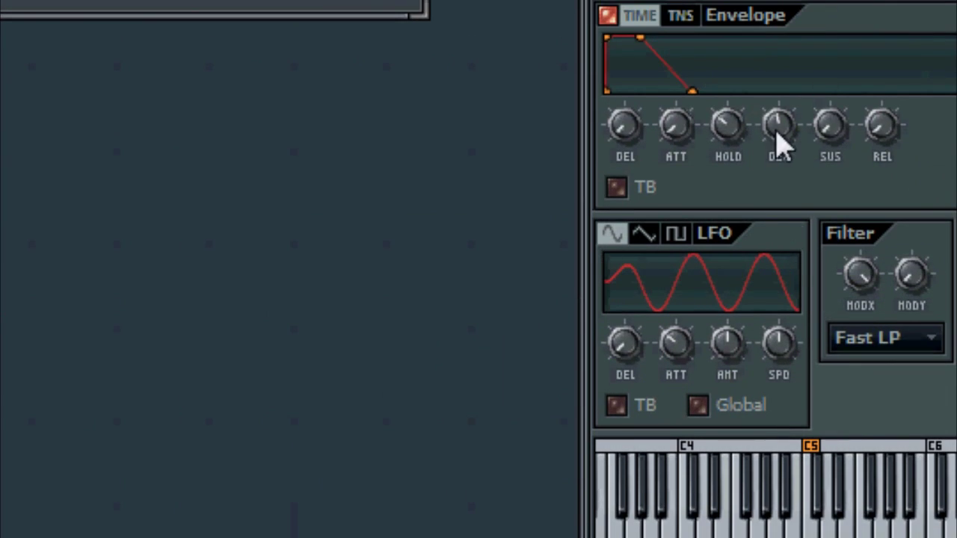
drag(690, 97, 656, 97)
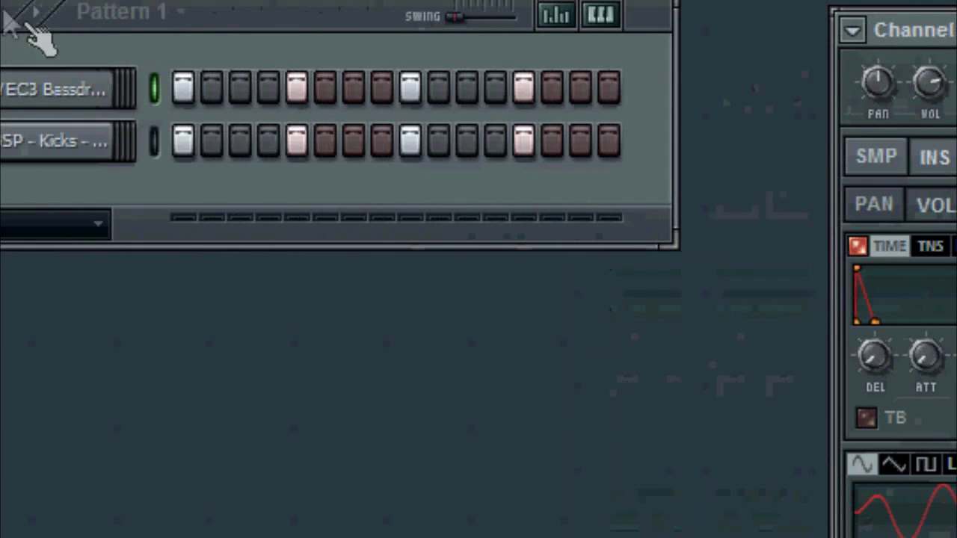
Switch to the GSP kick settings, play and stop the pattern, and return to the VEC3 kick
click(64, 146)
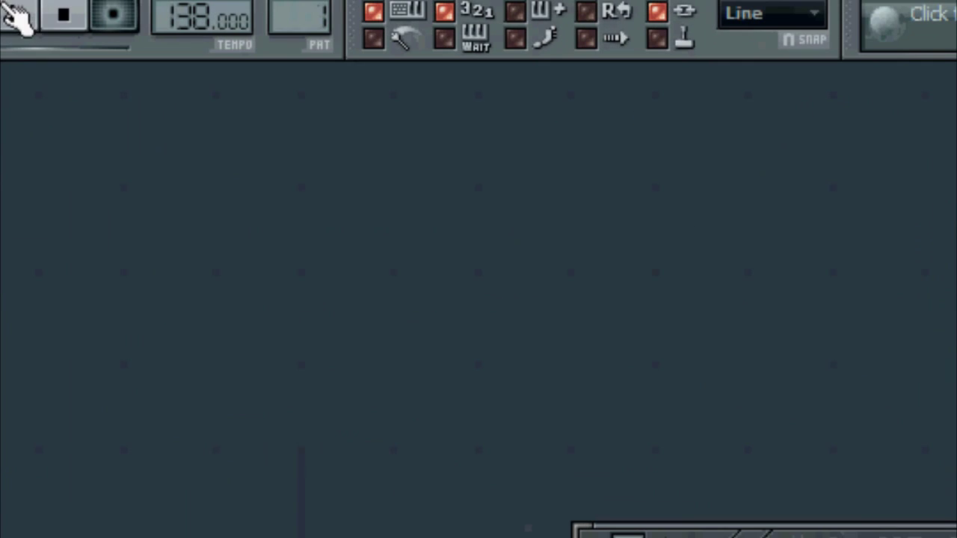
click(11, 10)
click(73, 21)
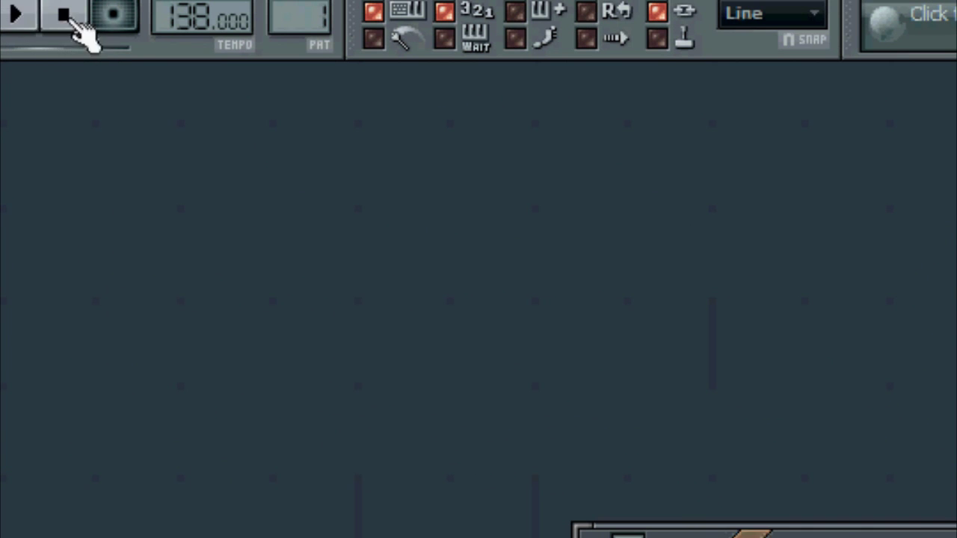
click(653, 486)
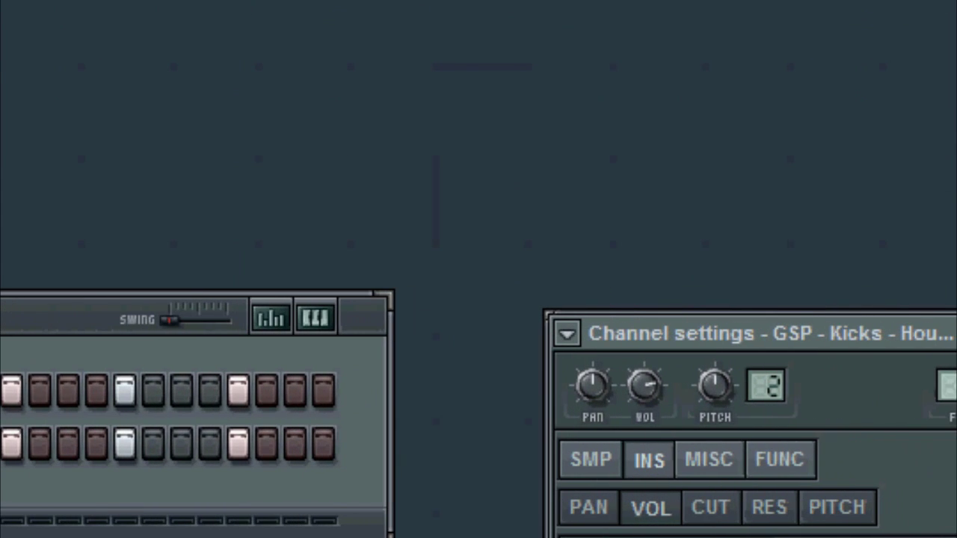
Select the Bassdrums and GSP Kicks channels, open the mixer on Insert 1, and play the pattern
click(10, 393)
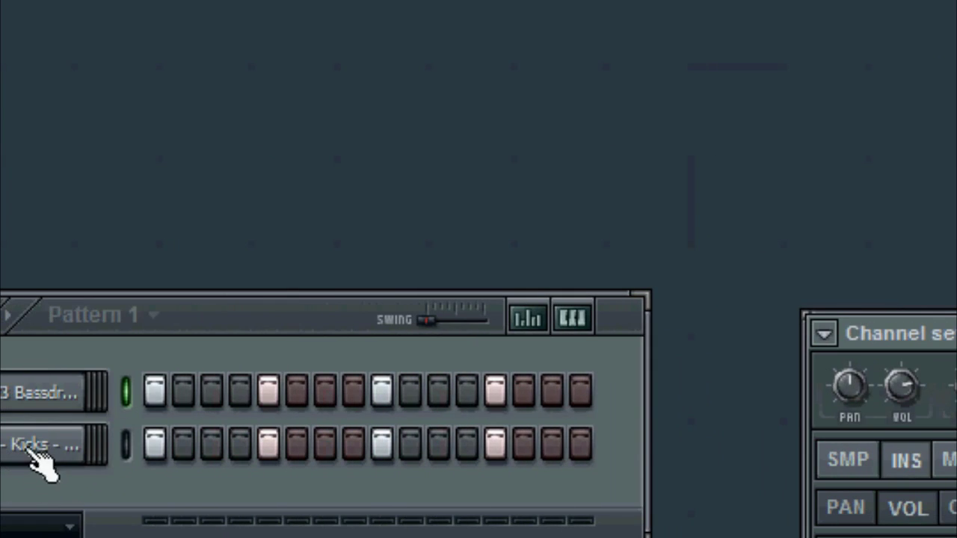
click(37, 449)
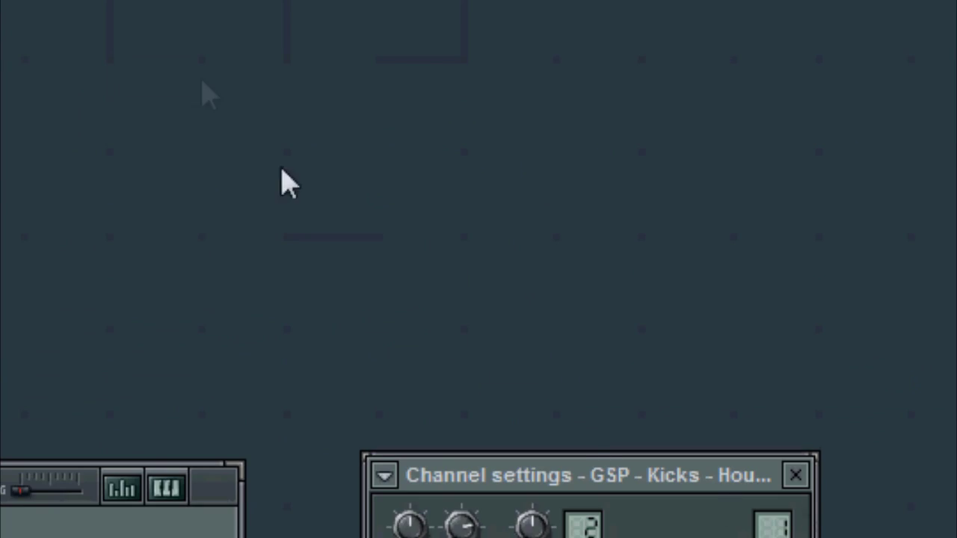
click(22, 15)
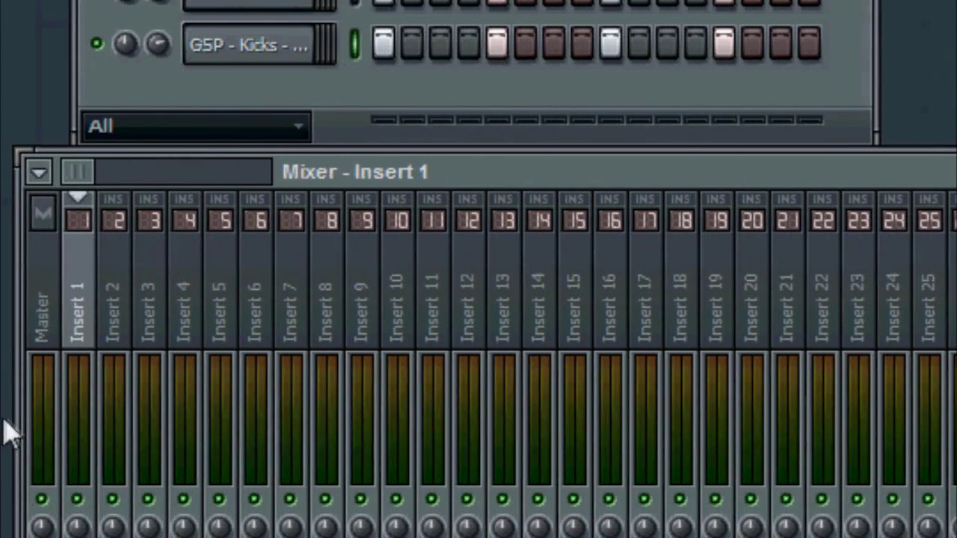
key(space)
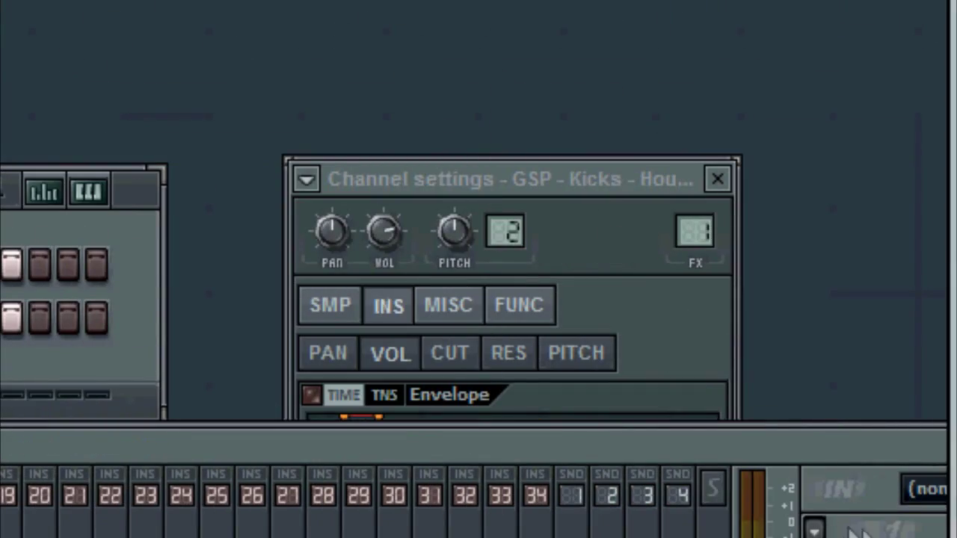
click(816, 528)
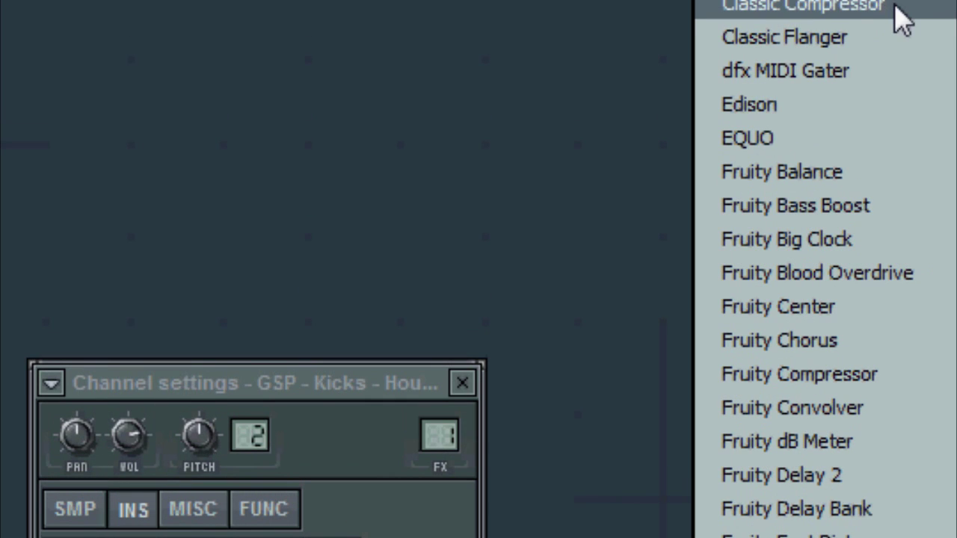
Load Classic Compressor on Insert 1 with threshold about -25 dB and ratio about 2.27:1
click(890, 6)
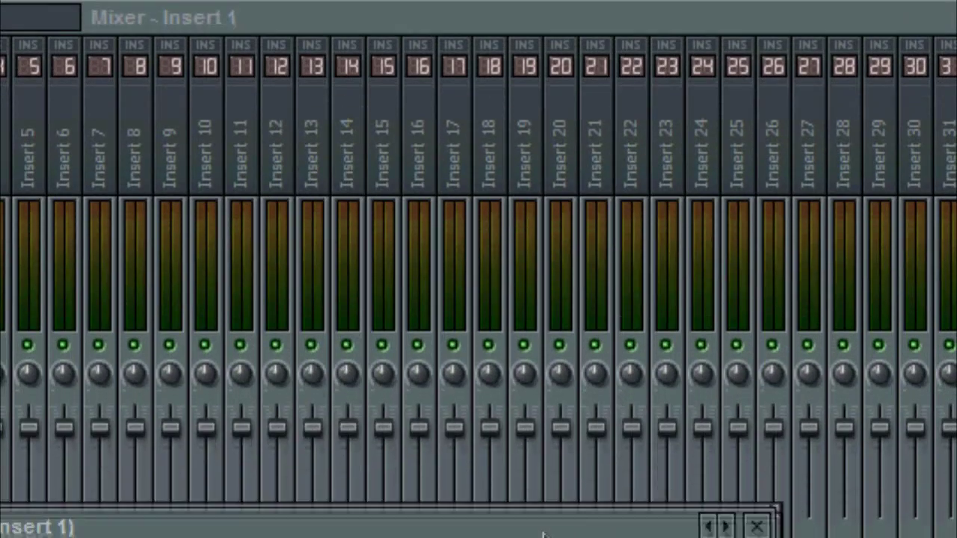
drag(544, 532, 535, 381)
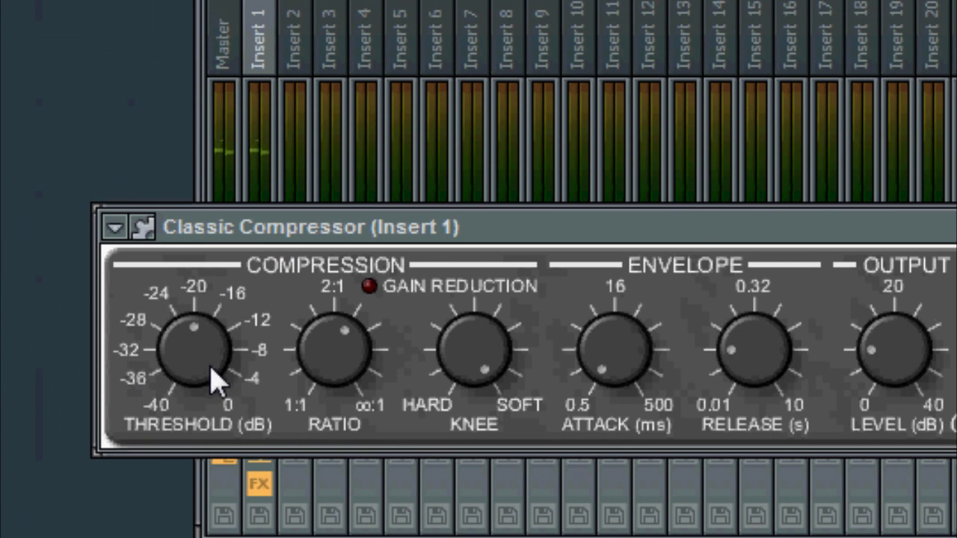
drag(213, 380, 206, 385)
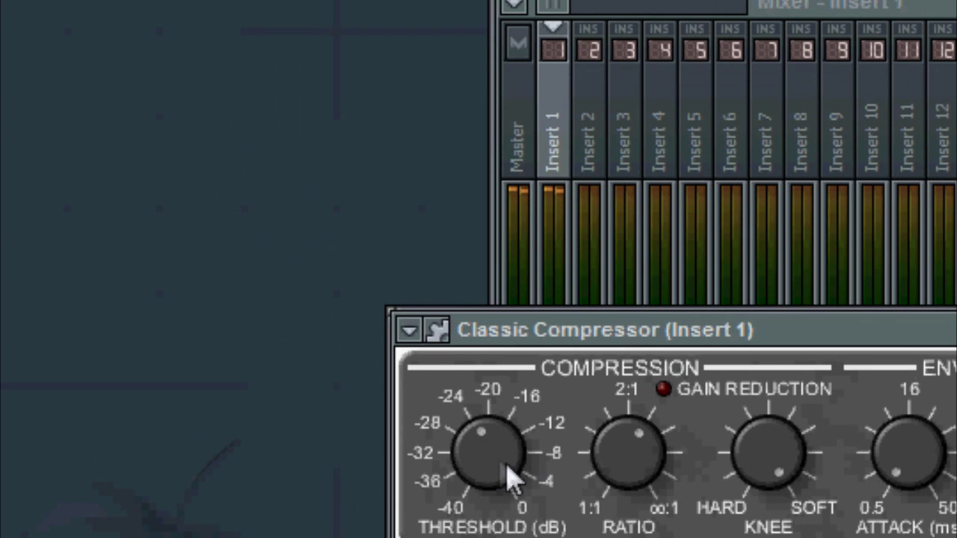
mouse_move(505, 471)
mouse_down()
mouse_move(493, 488)
mouse_move(498, 474)
mouse_up()
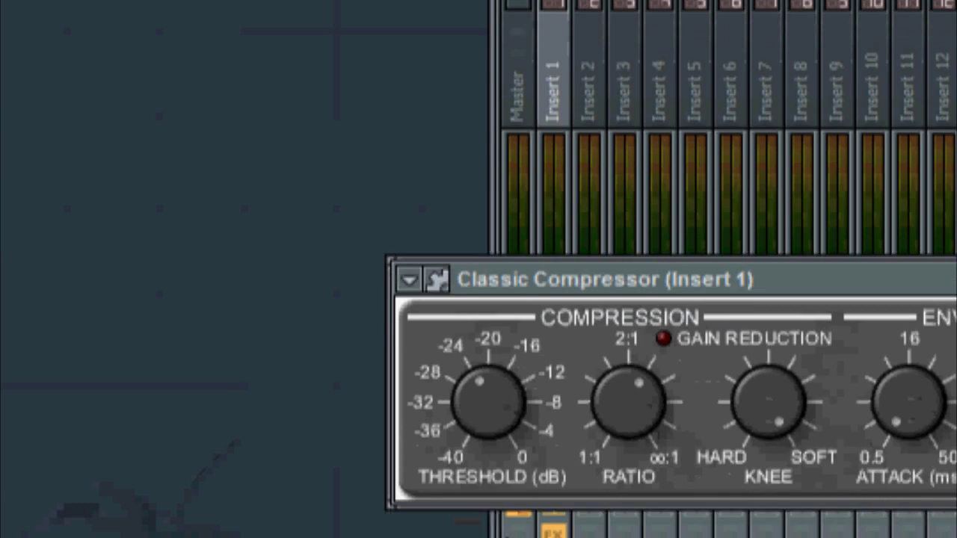
mouse_move(496, 427)
mouse_down()
mouse_move(491, 446)
mouse_move(500, 424)
mouse_up()
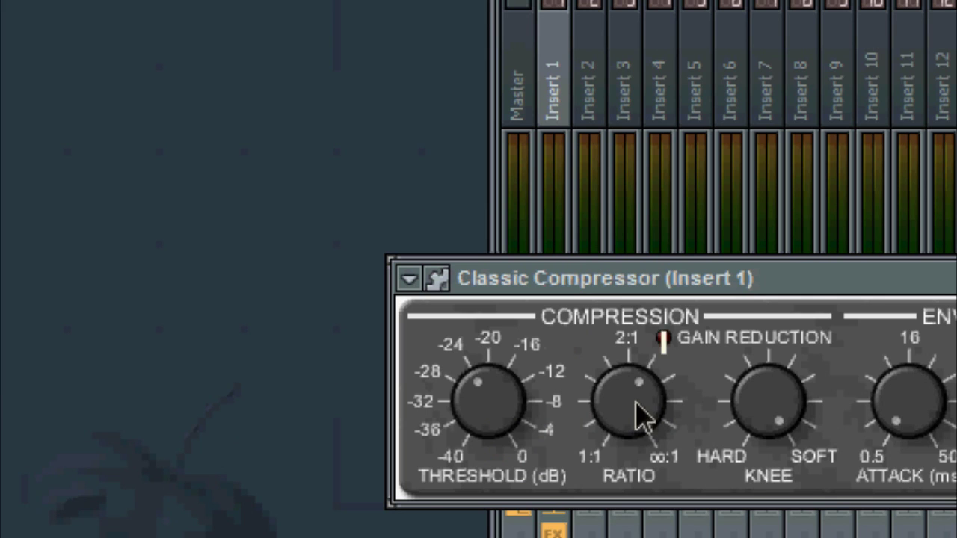
drag(635, 404, 645, 412)
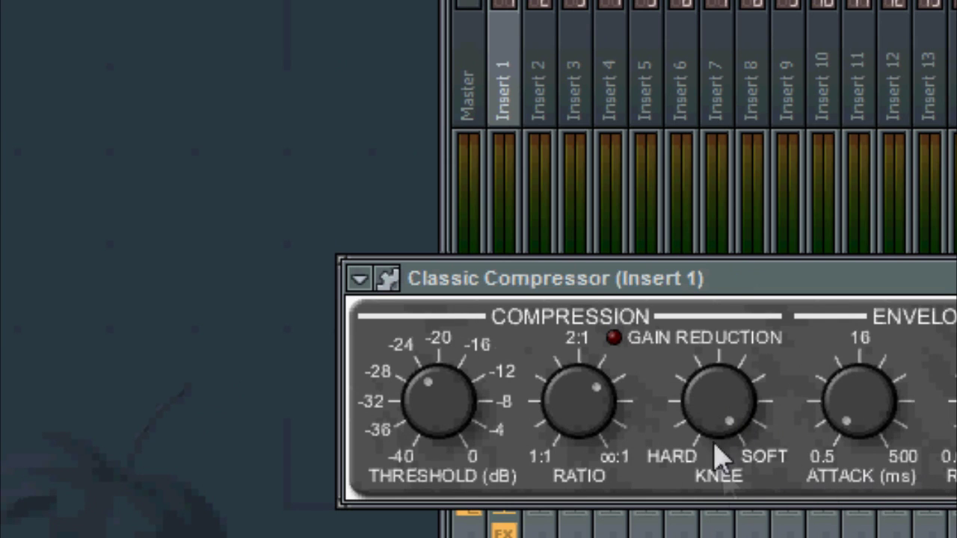
Set the compressor knee to soft and the attack to about 2.4 ms, then play the kicks
mouse_move(722, 420)
drag(726, 400, 722, 444)
drag(730, 405, 730, 464)
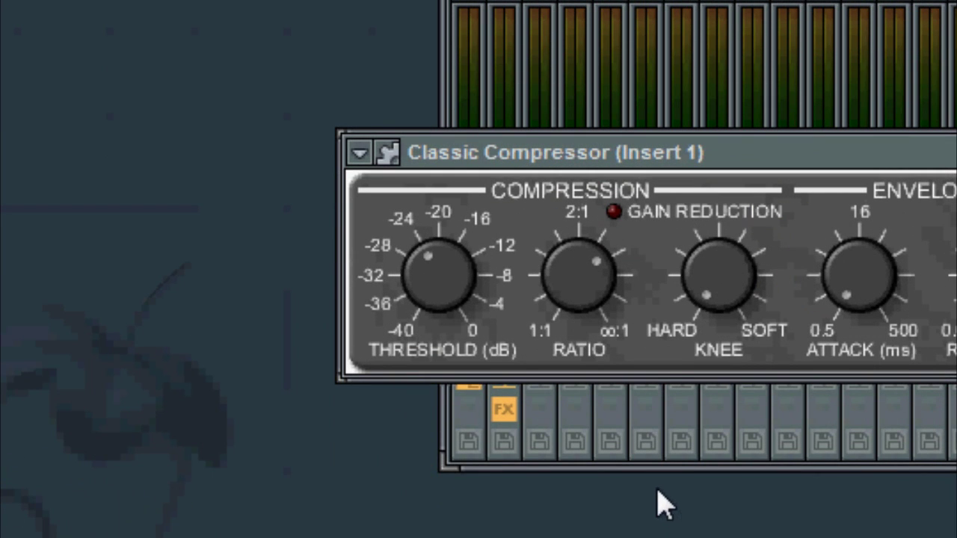
drag(738, 302, 734, 287)
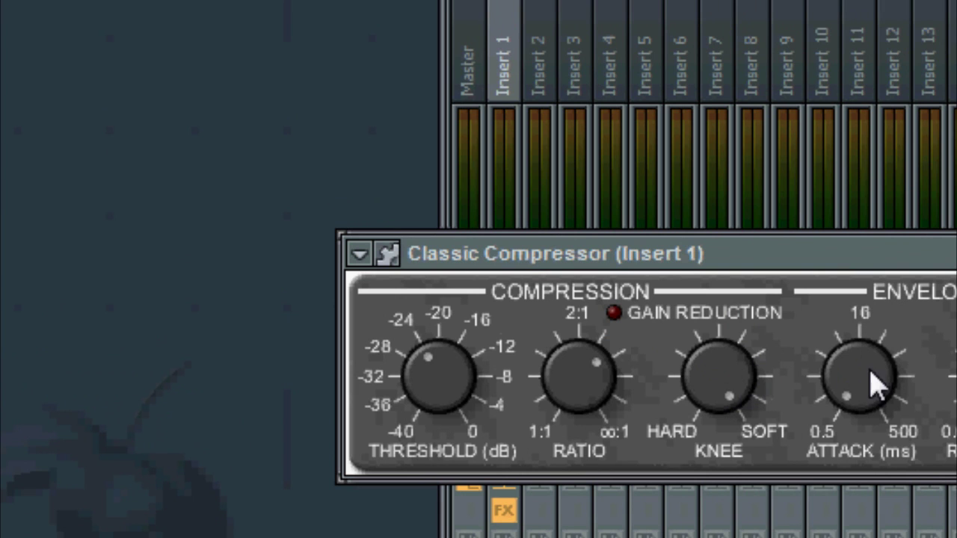
drag(871, 381, 867, 305)
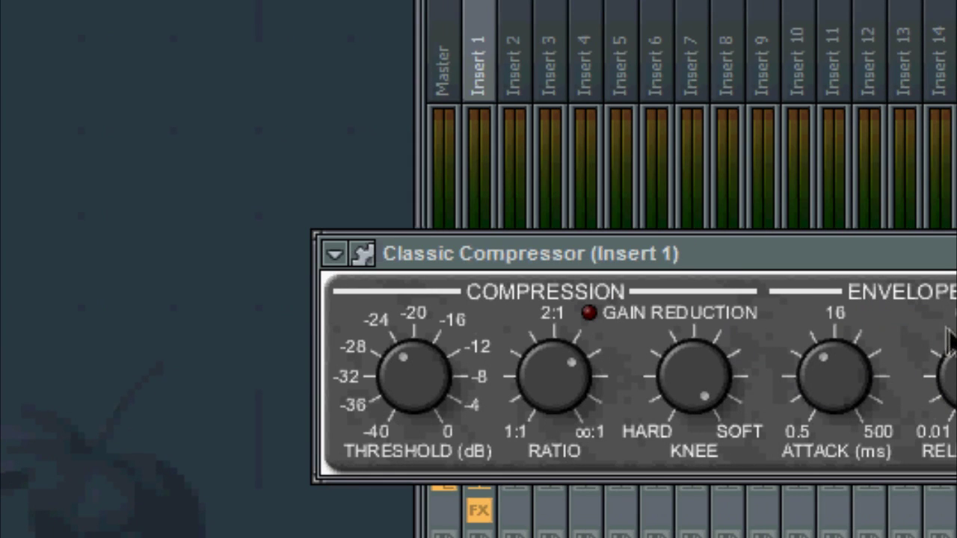
drag(814, 372, 813, 400)
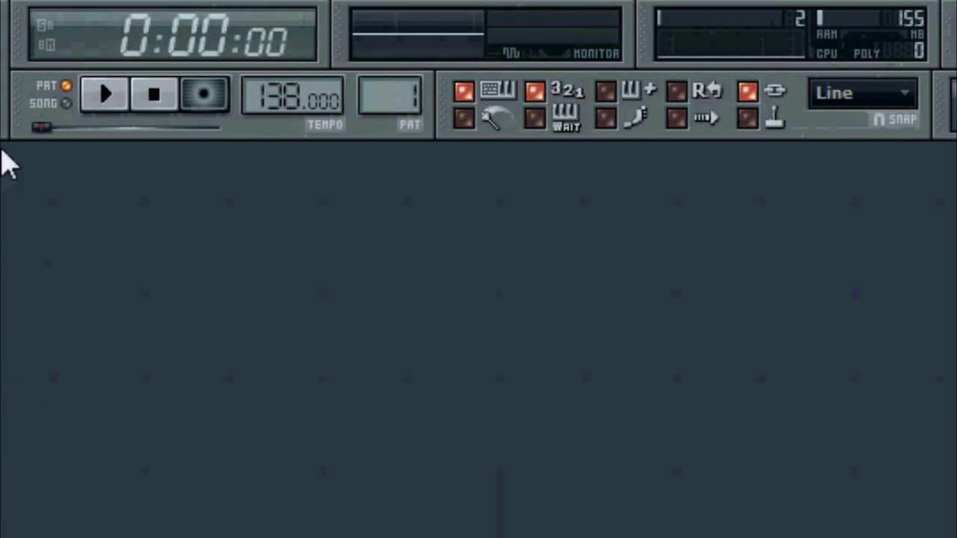
click(106, 95)
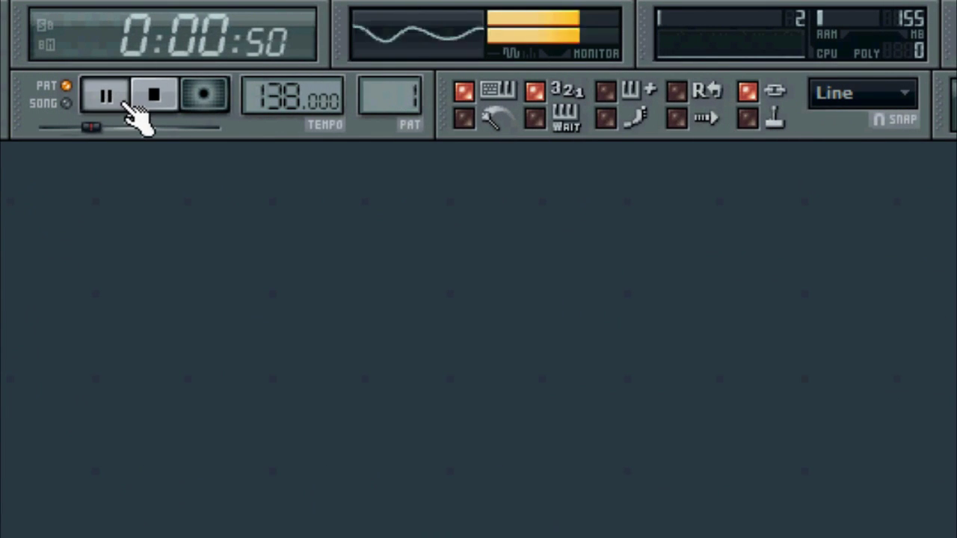
Play and stop the pattern, then load Fruity Parametric EQ 2 into Insert 1's next slot
click(155, 96)
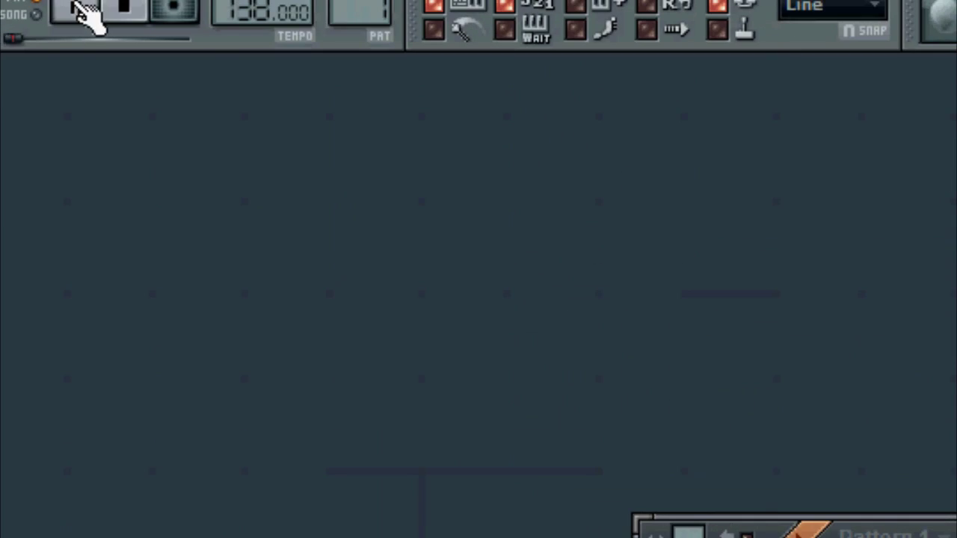
click(137, 13)
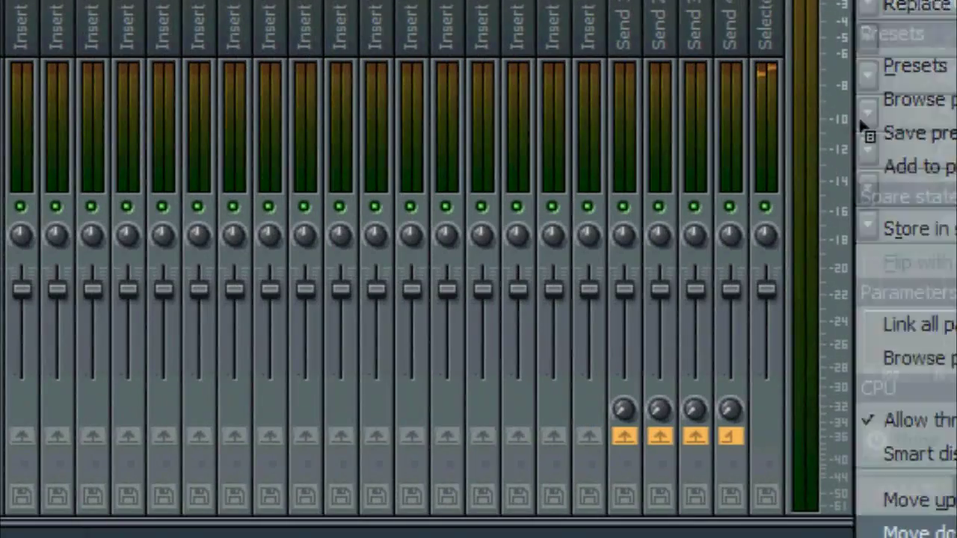
click(798, 400)
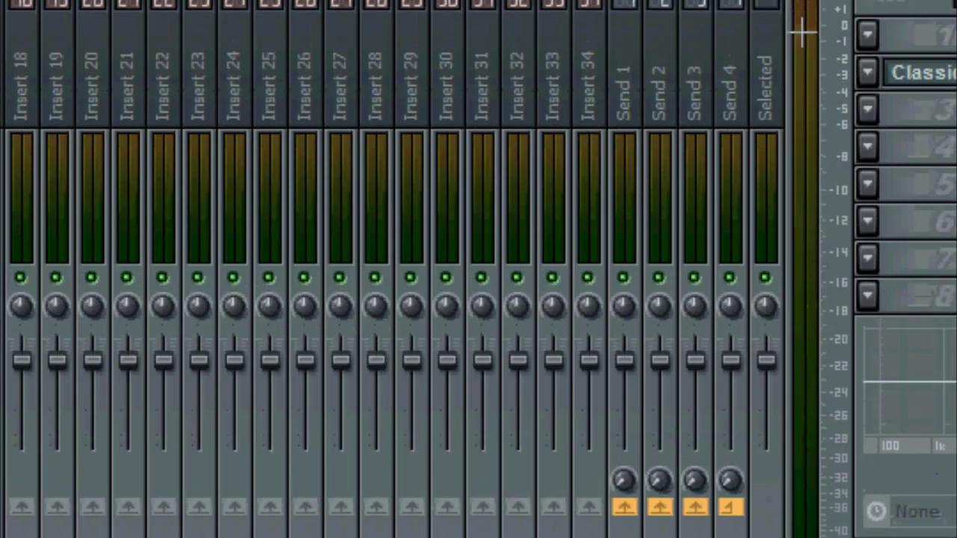
click(867, 50)
mouse_move(620, 90)
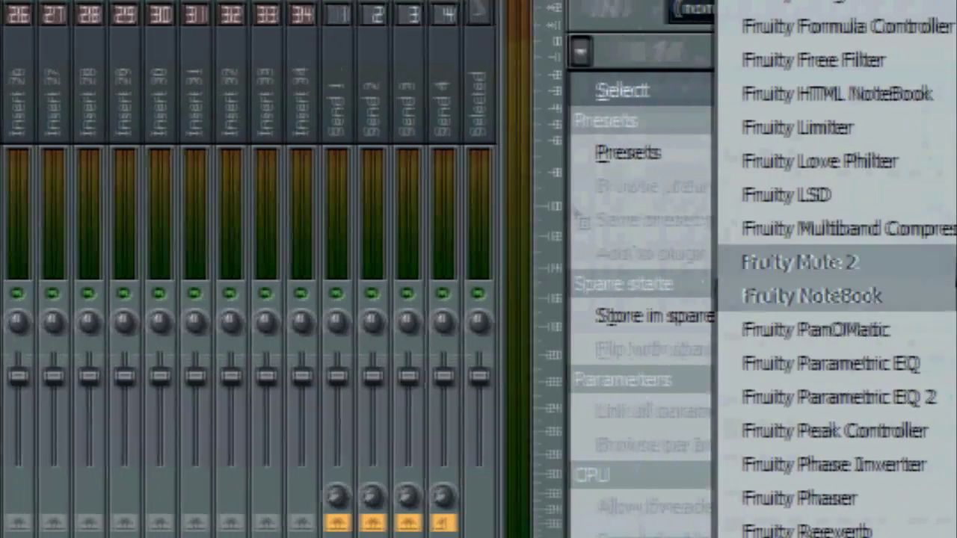
click(943, 397)
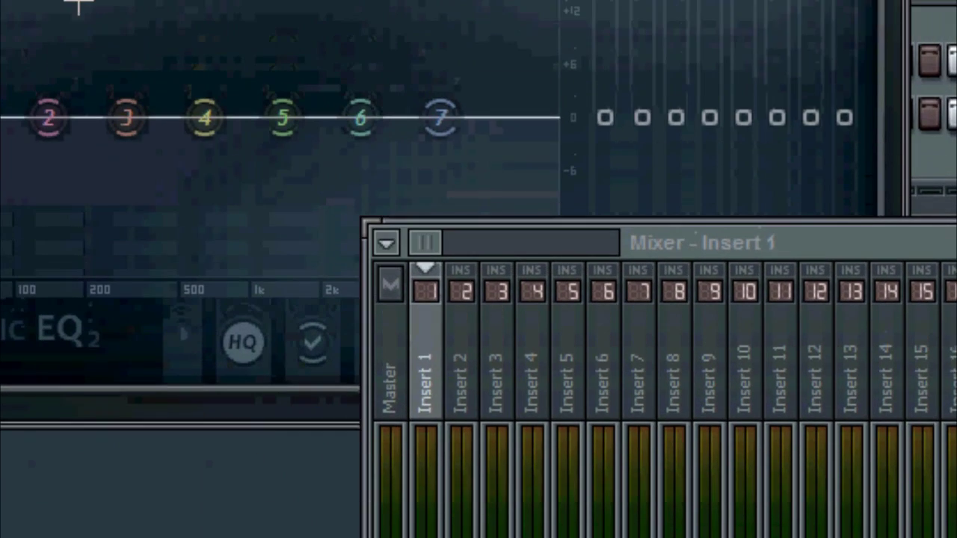
Boost the highs, add a narrowed band 5 boost near 1.5 kHz, and lift band 2 around 150 Hz
mouse_move(453, 101)
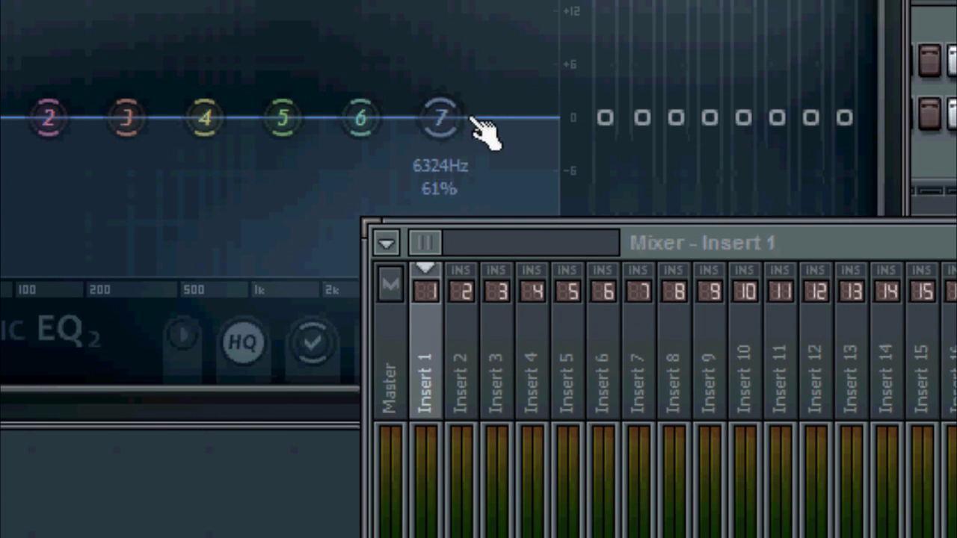
drag(441, 118, 457, 98)
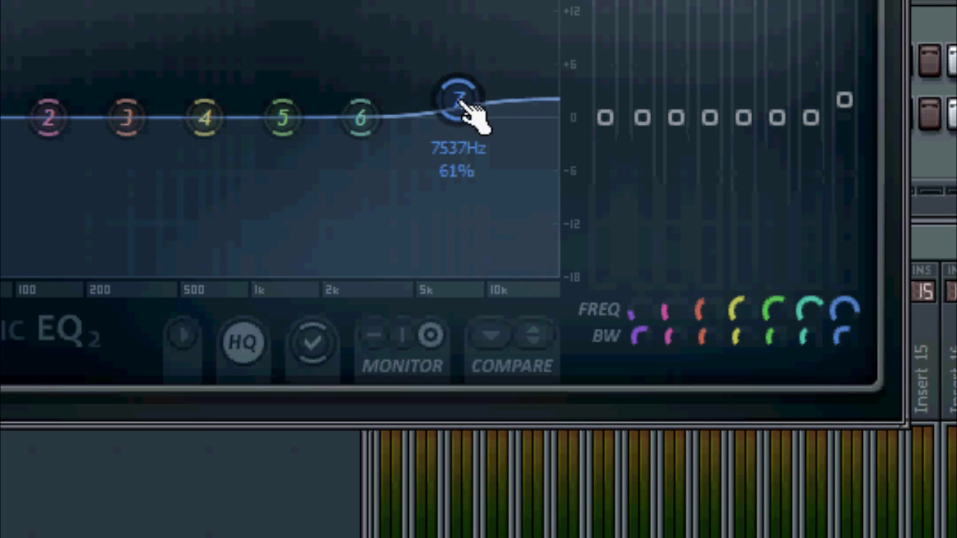
mouse_move(359, 142)
drag(284, 118, 326, 95)
drag(782, 337, 781, 360)
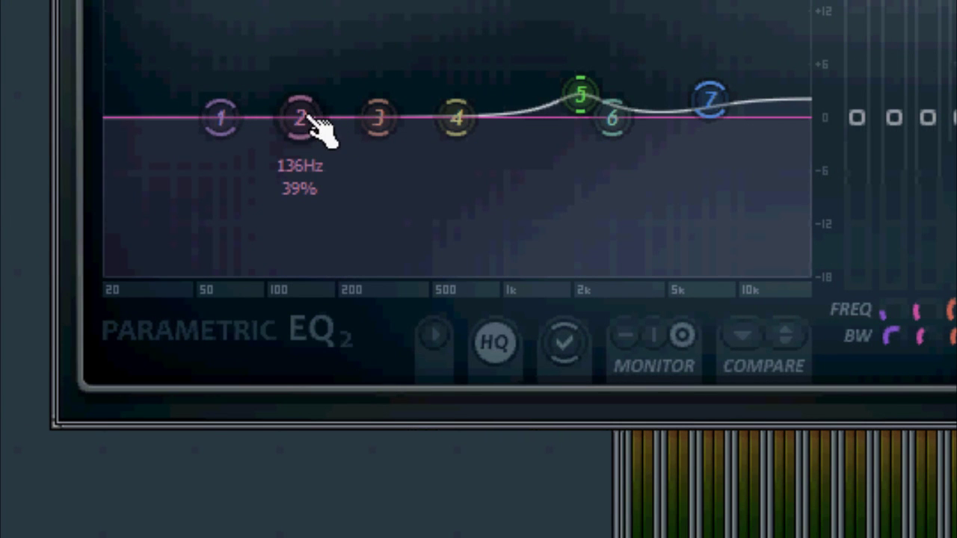
drag(308, 120, 309, 63)
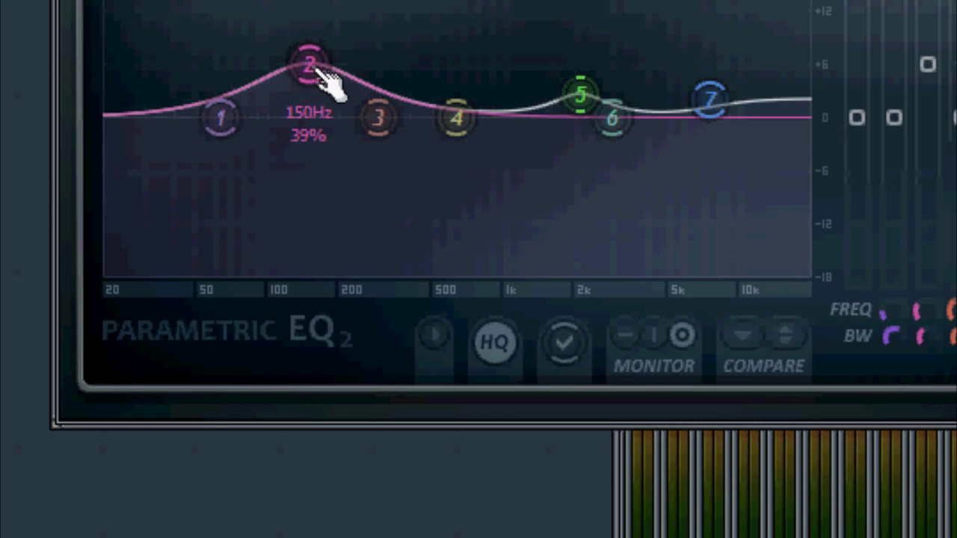